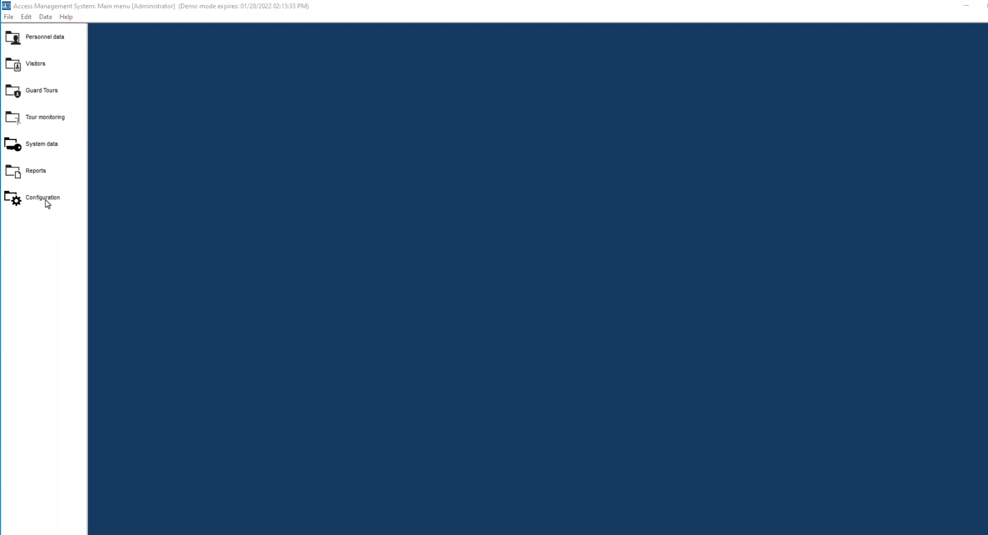
Open the device data configuration and expand the device tree down to the entrances of controller AMC 4-R4-1
click(49, 213)
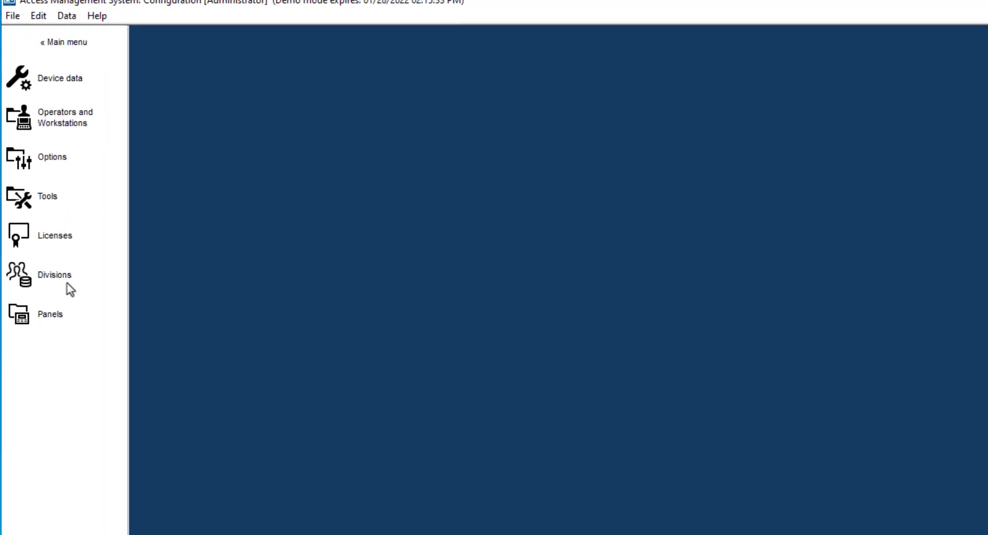
click(61, 94)
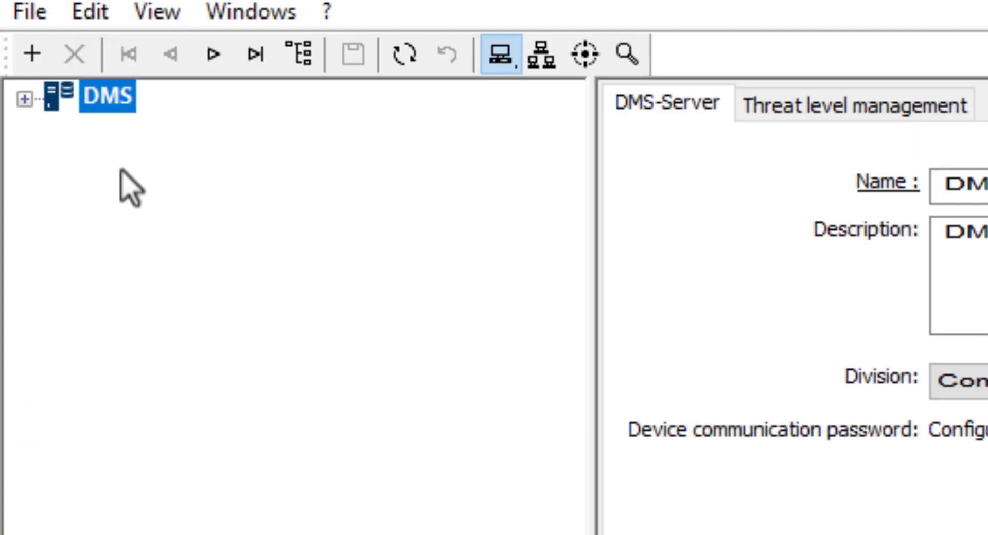
click(24, 99)
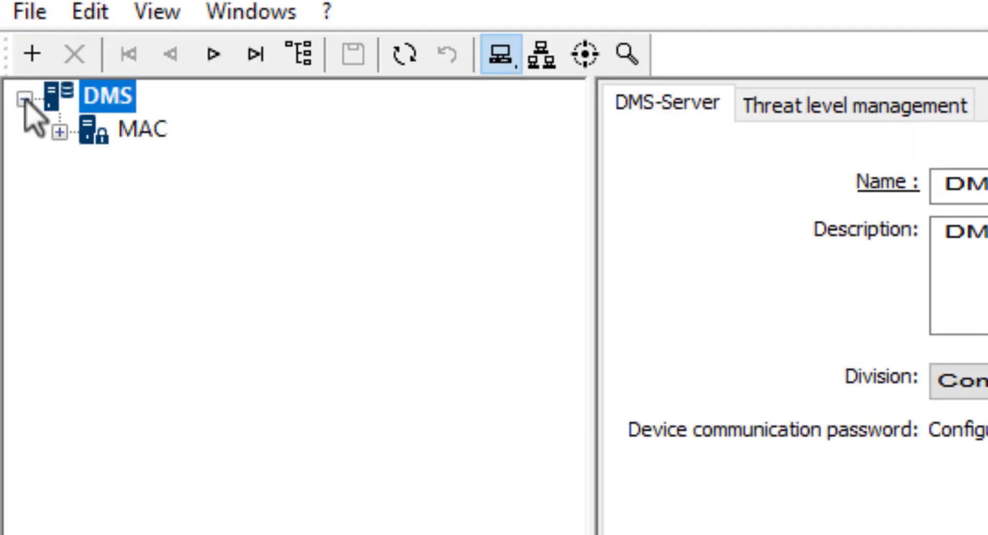
click(59, 133)
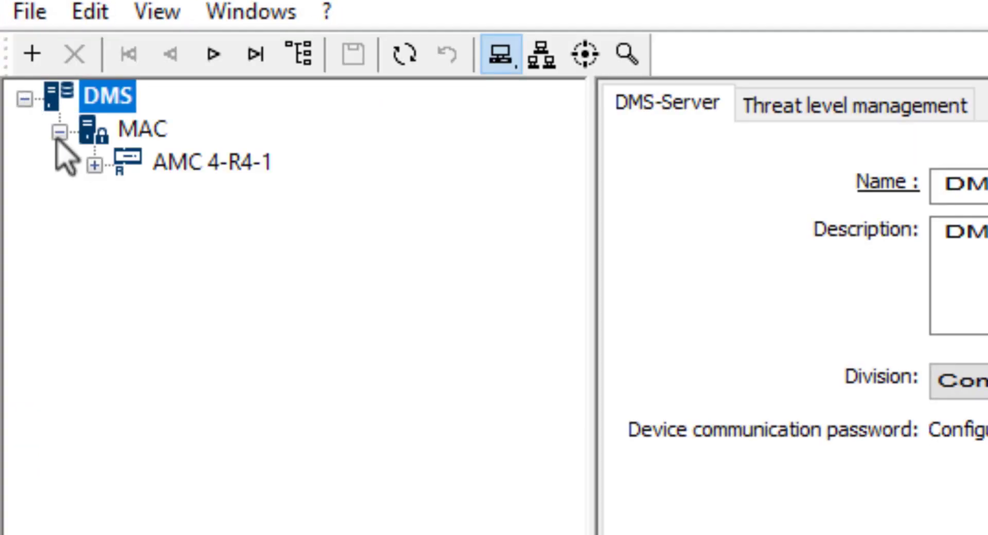
click(94, 164)
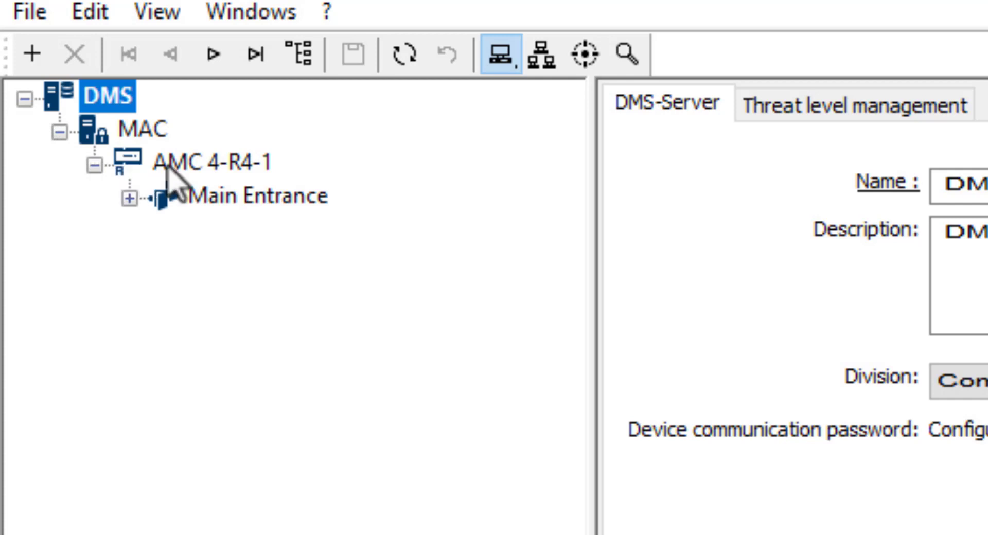
Add a new entrance to AMC 4-R4-1 using model DIP/DOP 15 with 1 input and 1 output
right_click(204, 167)
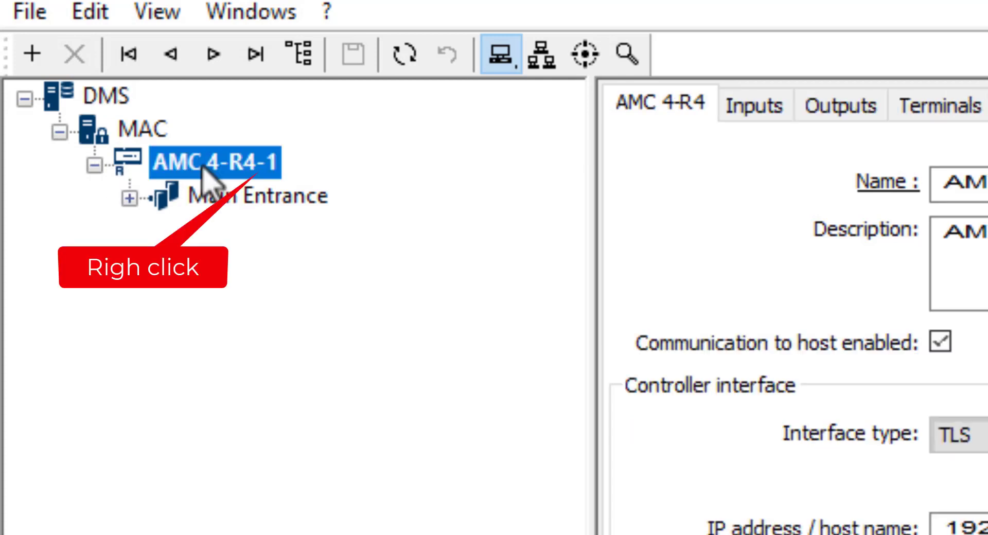
mouse_move(204, 167)
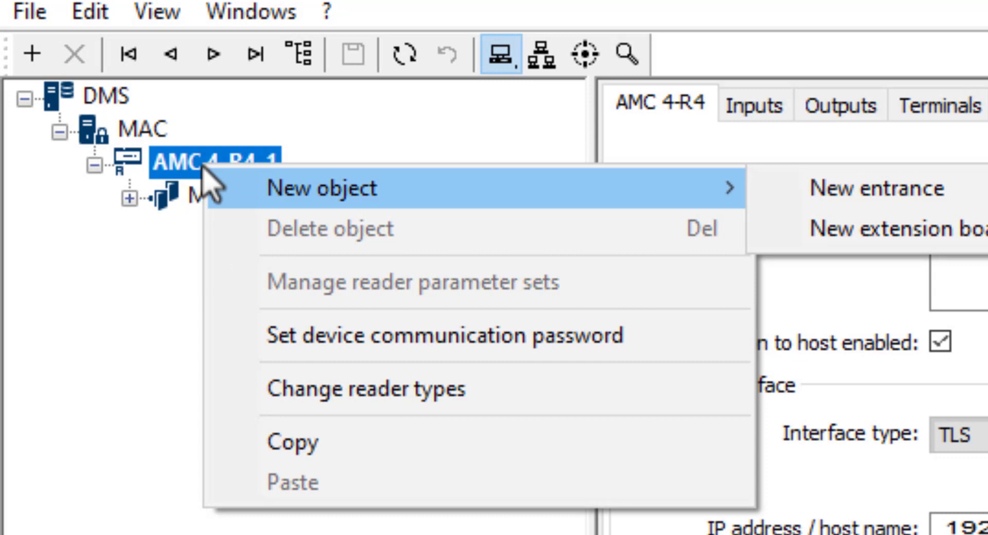
click(824, 199)
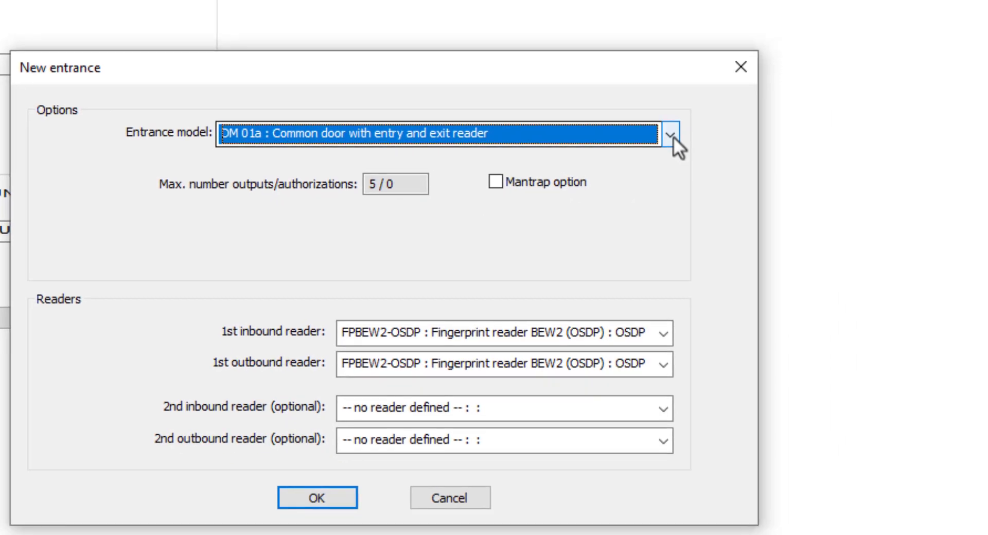
click(658, 132)
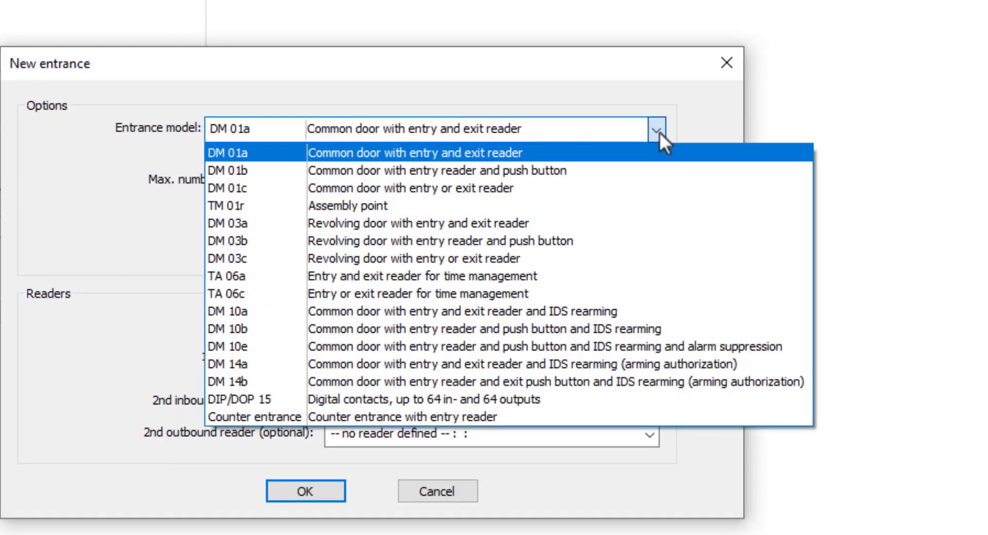
click(596, 399)
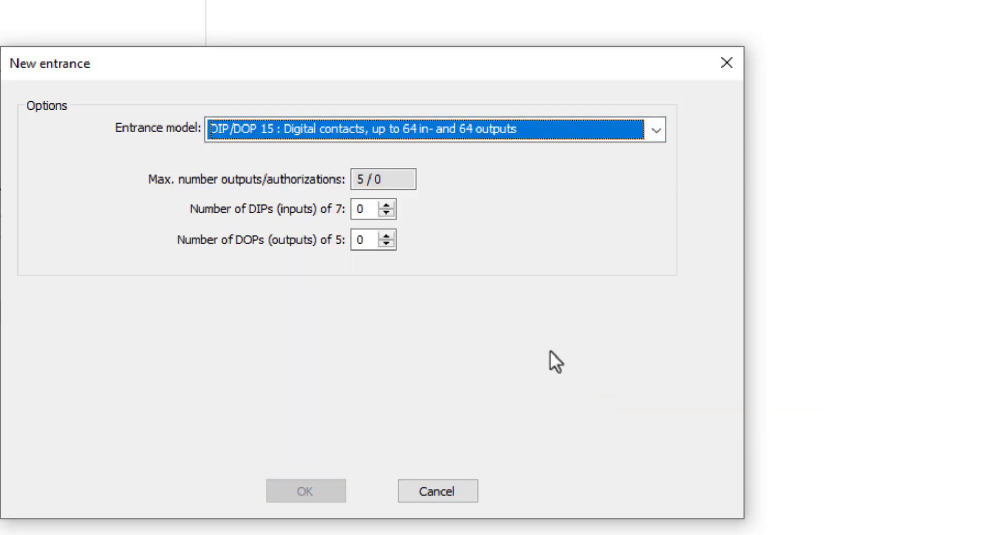
click(386, 206)
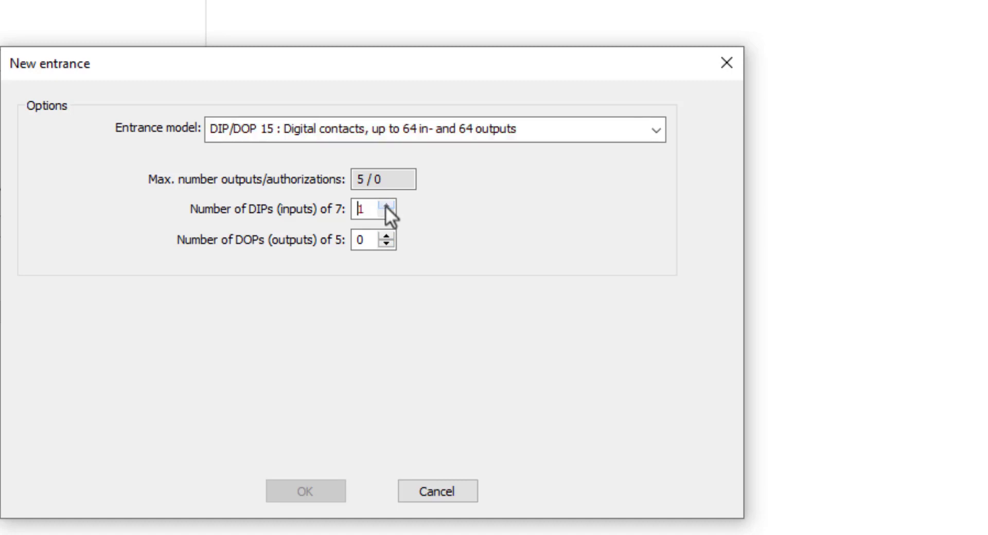
click(386, 237)
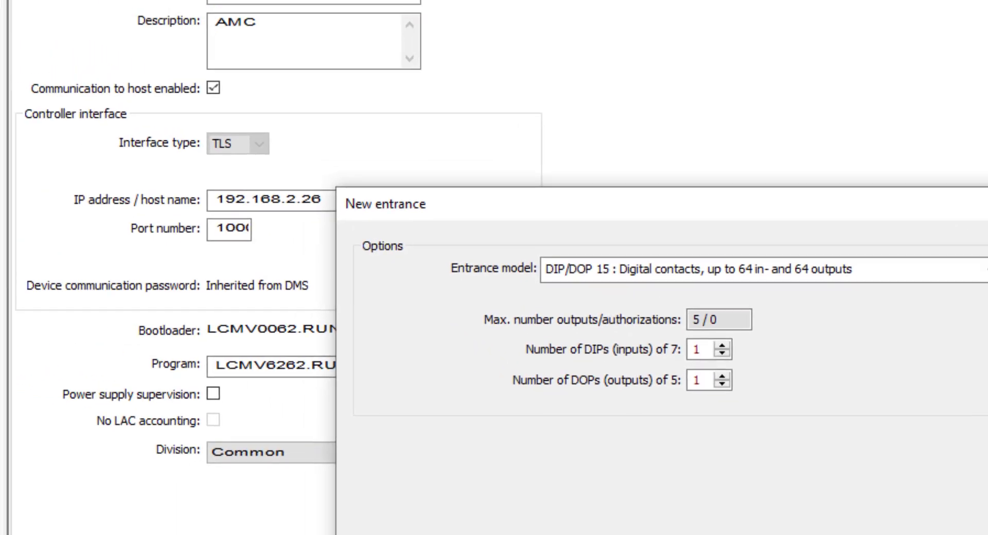
key(Return)
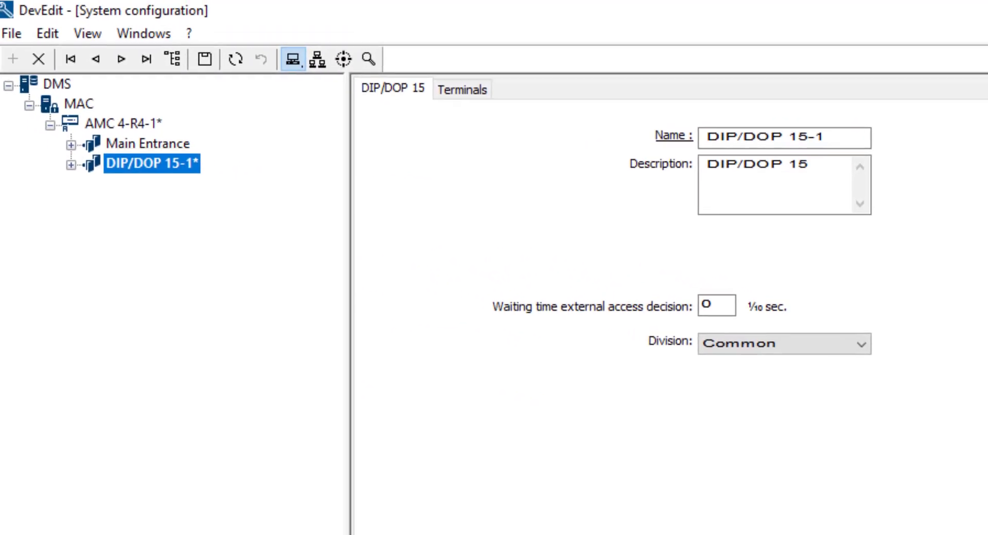
Rename the DIP-1 input of the new DIP/DOP entrance as Fire Alarm
click(73, 166)
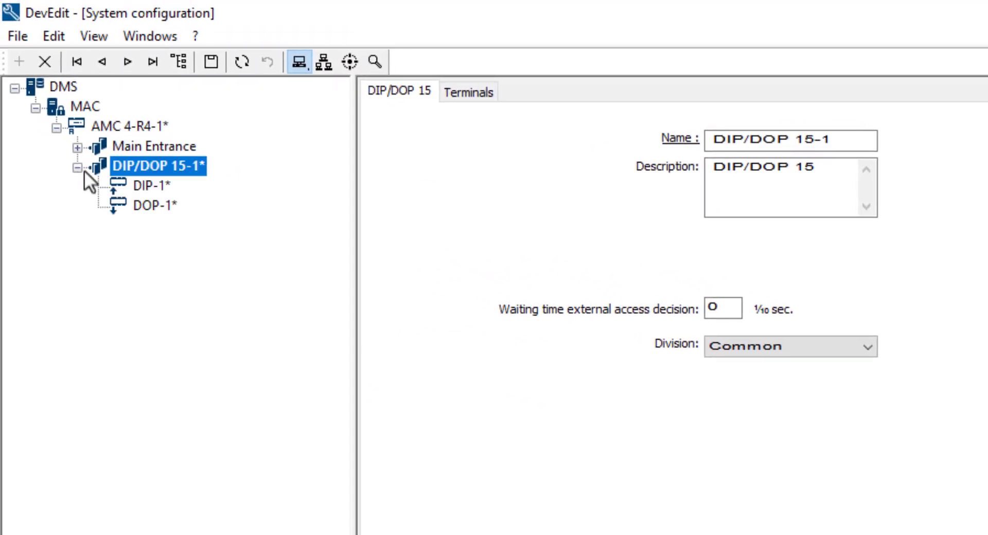
click(128, 193)
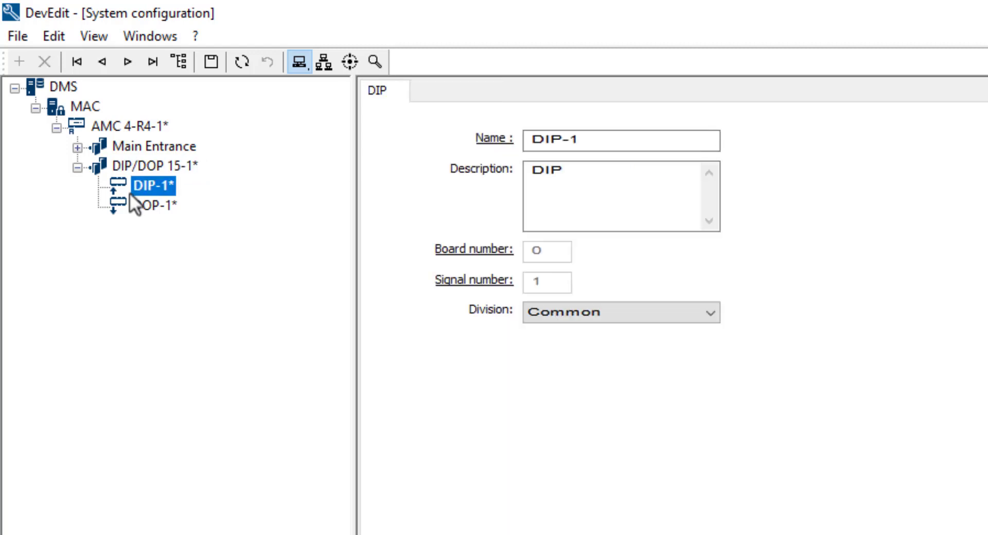
click(638, 139)
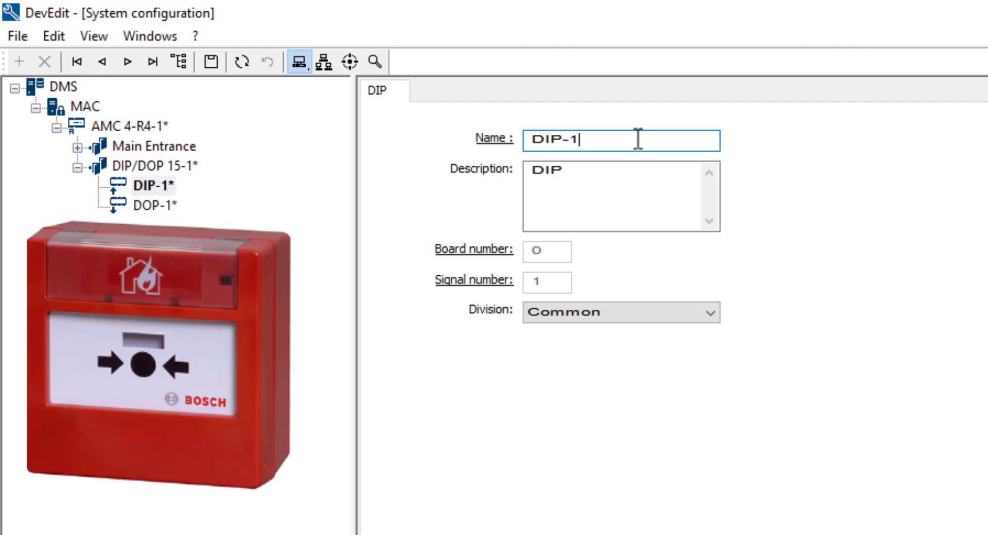
key(BackSpace)
key(BackSpace)
key(BackSpace)
key(BackSpace)
key(BackSpace)
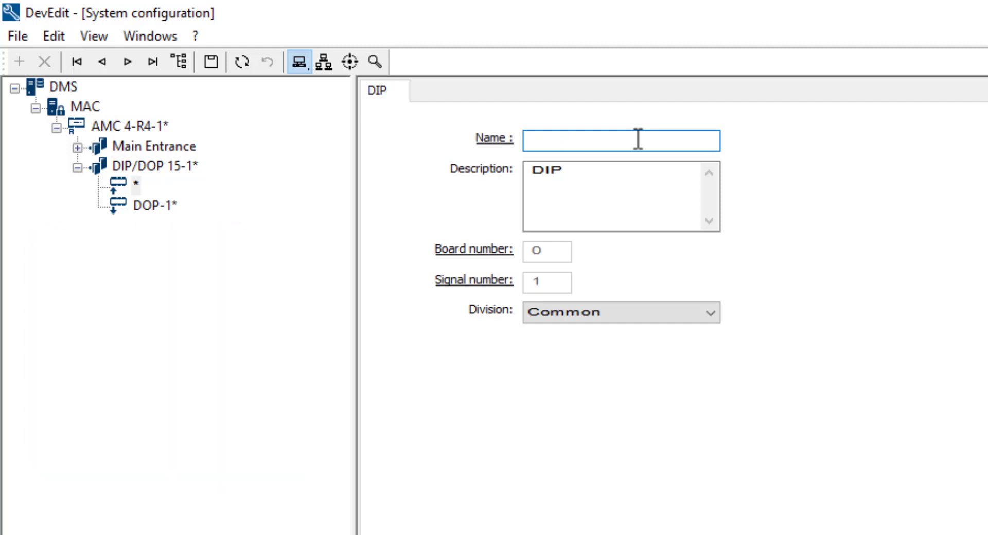
text(Fire)
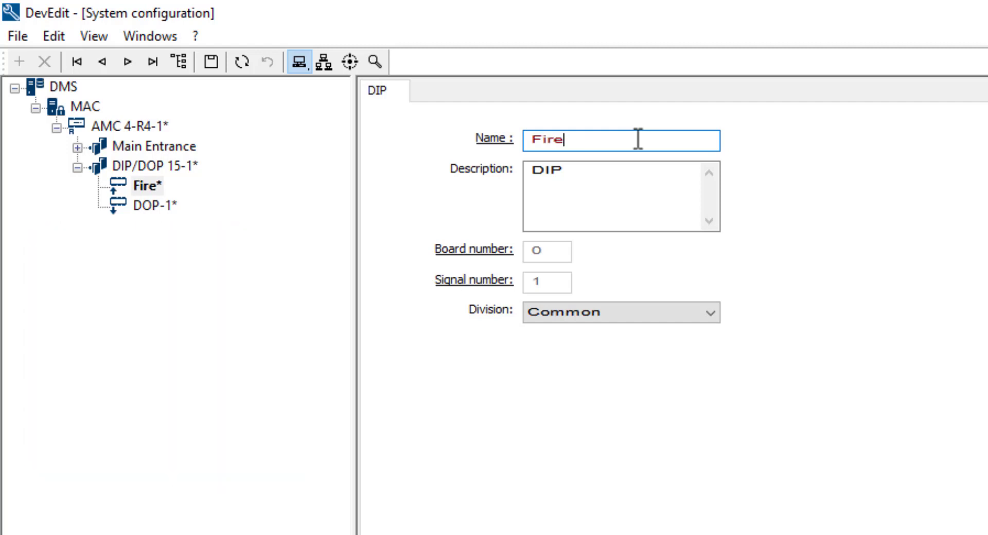
text( Alar)
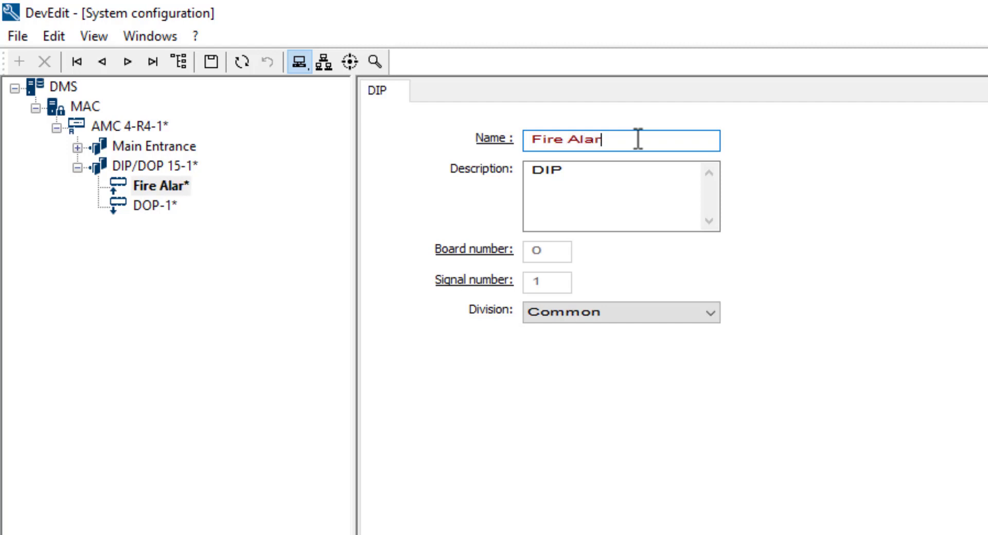
text(m)
Rename the DOP-1 output of the DIP/DOP entrance as Horn
click(164, 208)
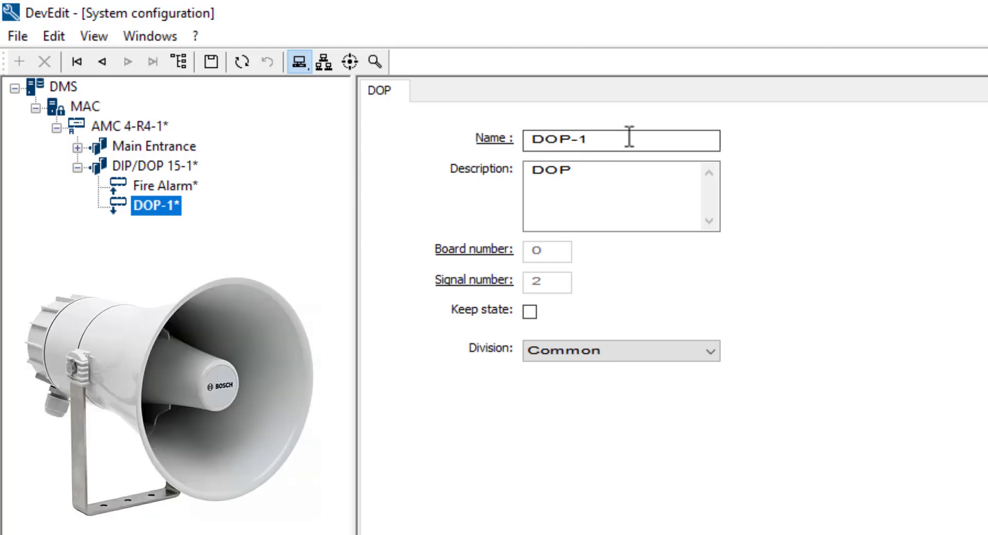
click(629, 137)
key(BackSpace)
key(BackSpace)
key(BackSpace)
key(BackSpace)
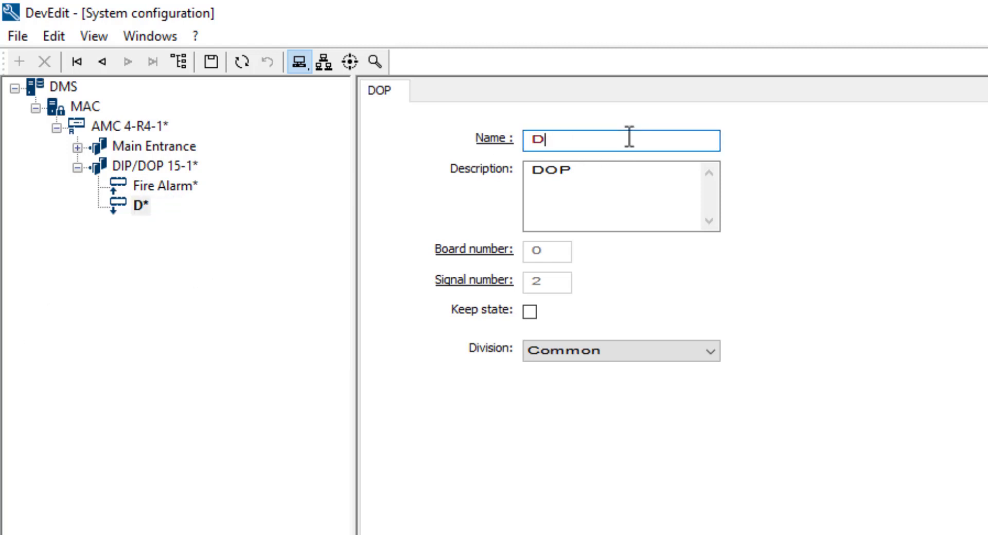
key(BackSpace)
text(Horn)
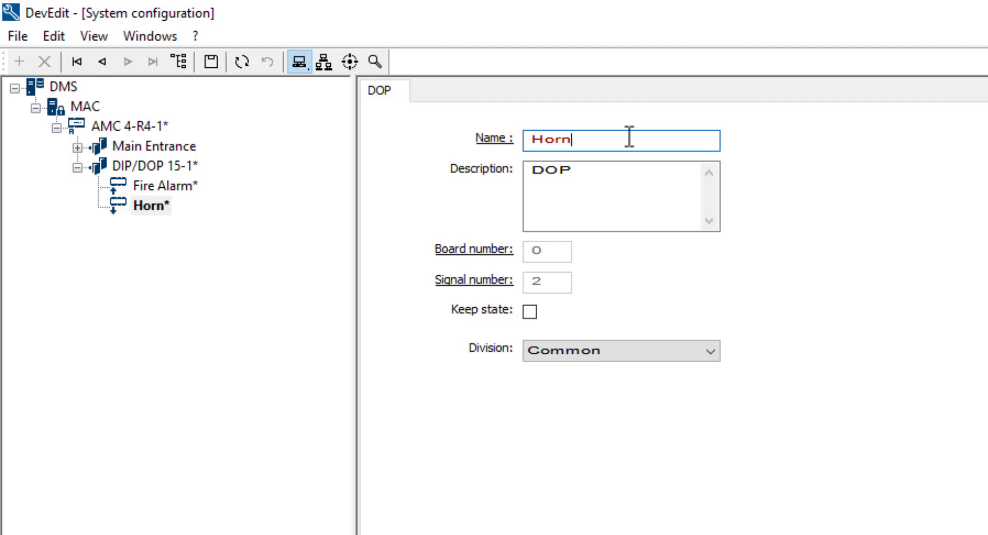
Rename the DIP/DOP 15-1 entrance as Fire and save the device configuration
click(184, 168)
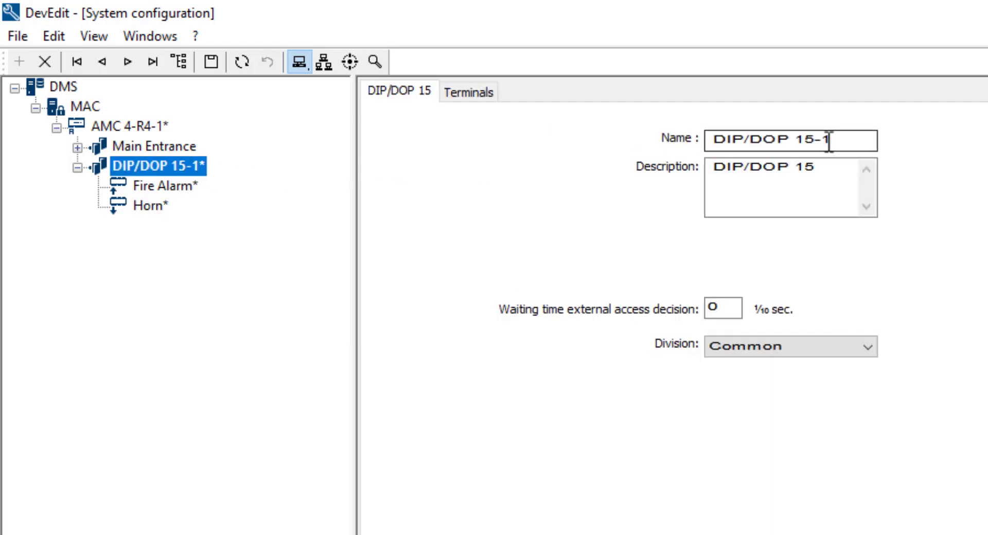
drag(843, 140, 701, 133)
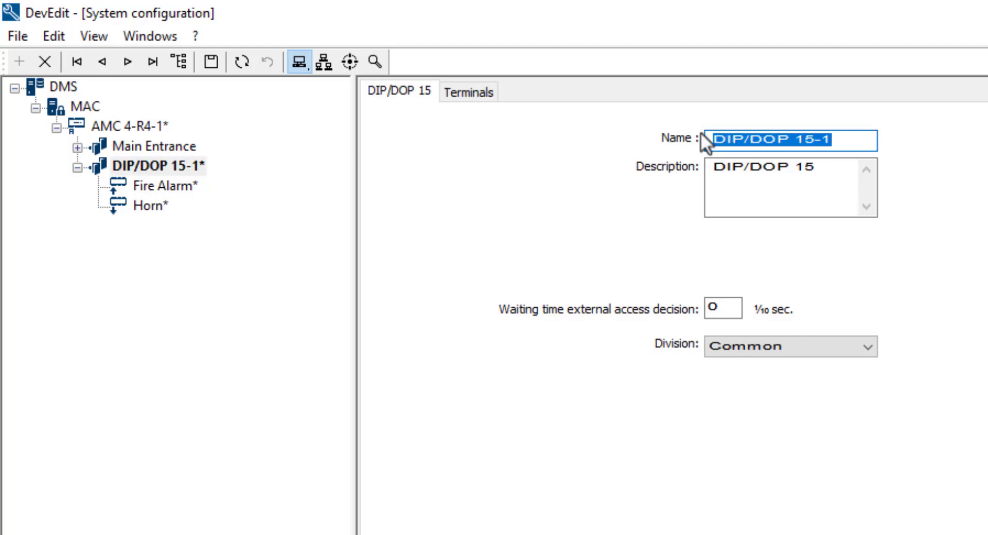
text(Fi)
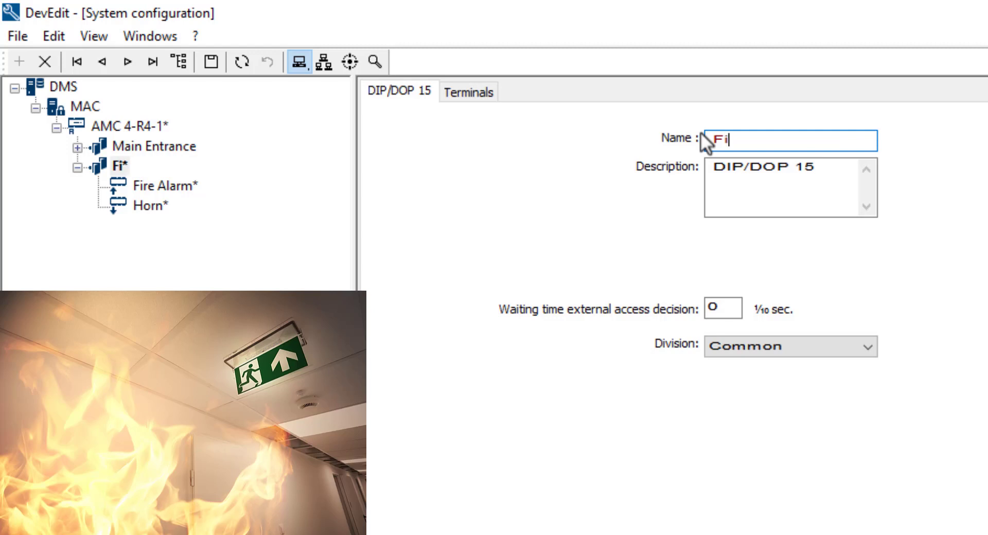
text(re)
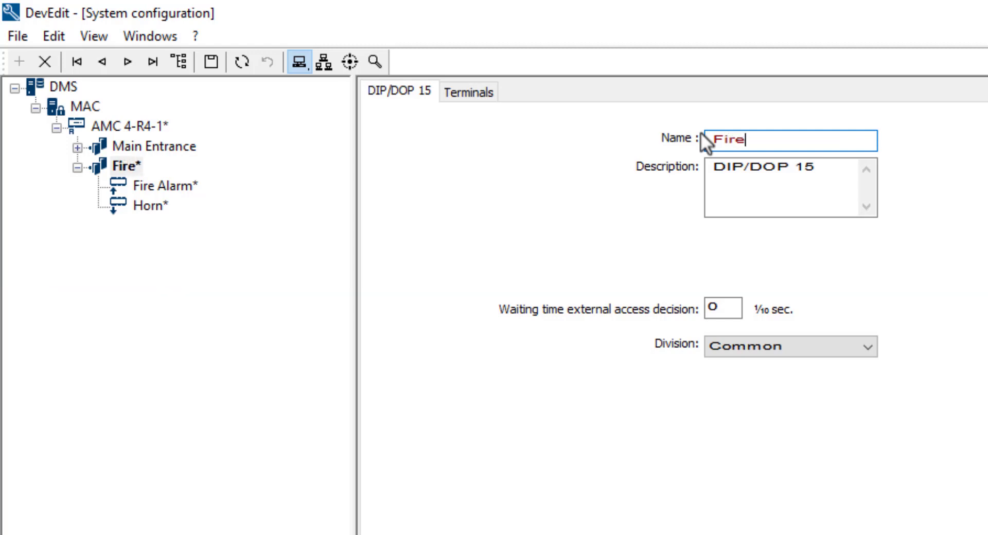
click(213, 61)
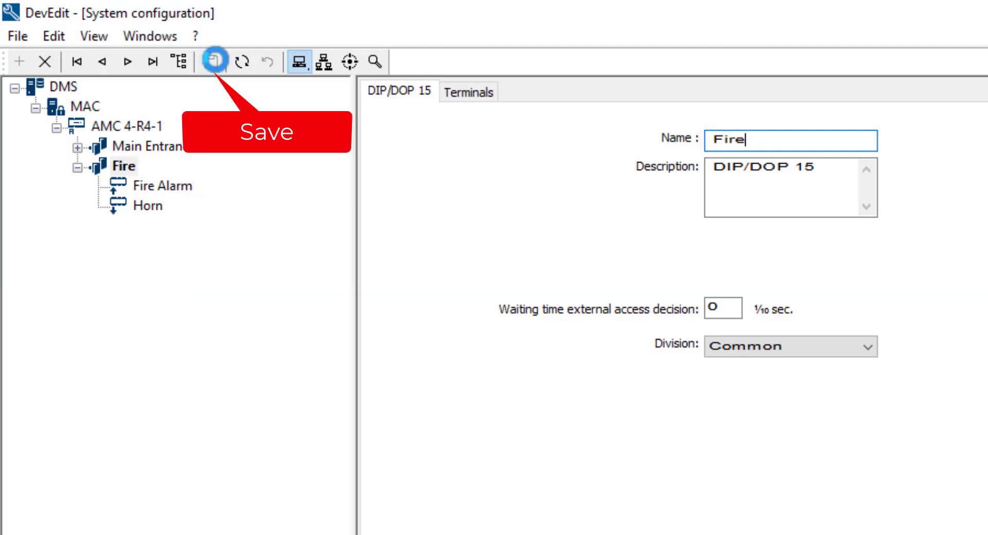
Examine the terminal signal allocation of controller AMC 4-R4-1 for the Fire entrance's input and output
click(147, 130)
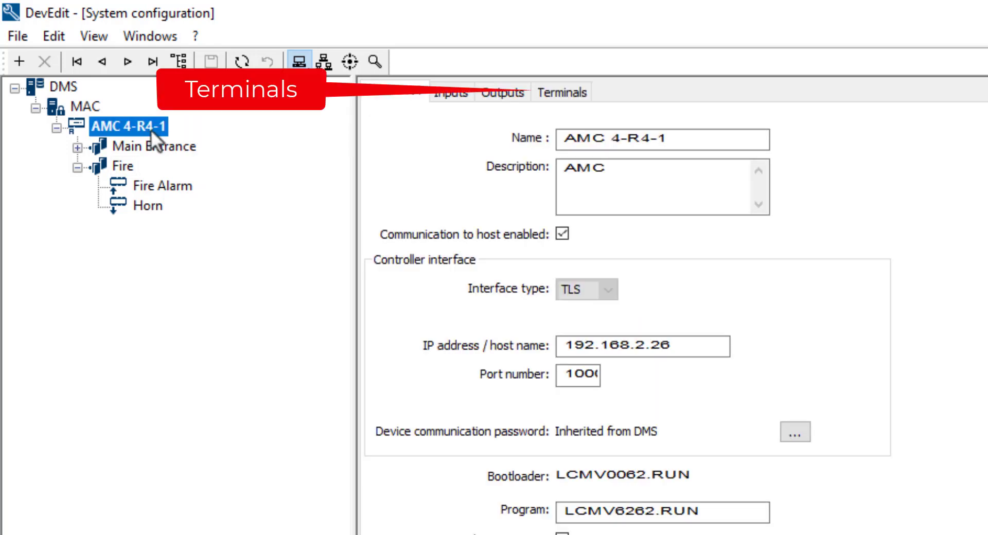
click(556, 99)
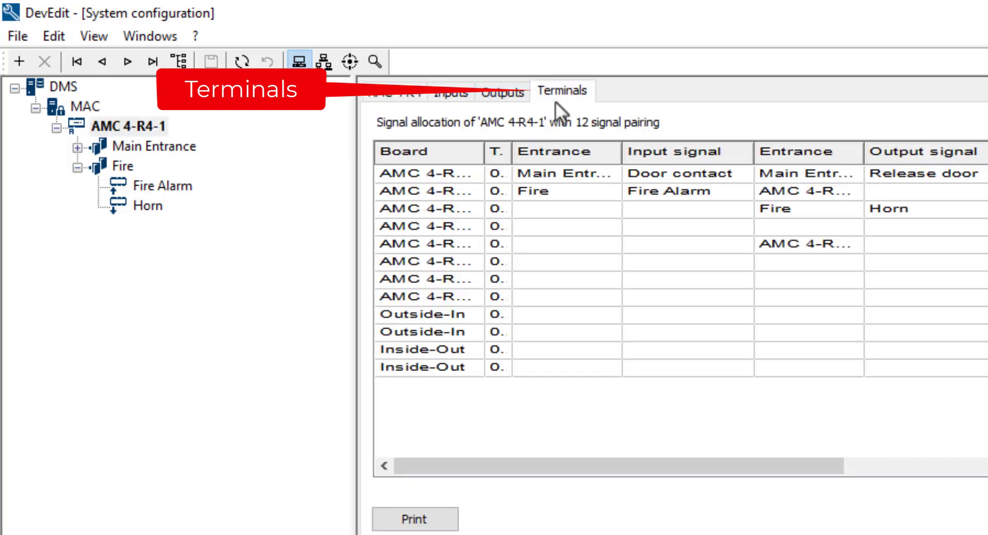
click(566, 208)
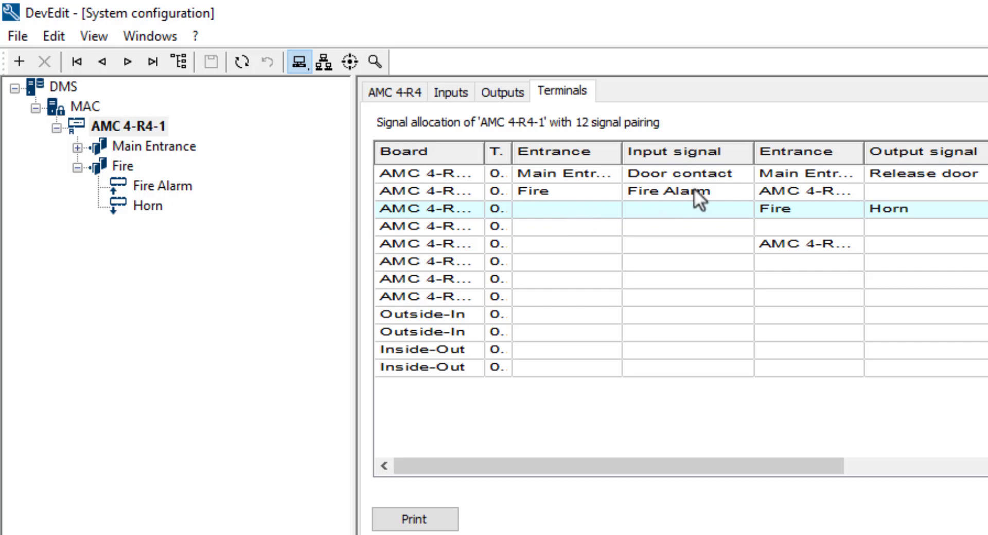
In the Fire entrance's terminal allocation, set the input signal currently assigned to Fire Alarm to not assigned
click(123, 165)
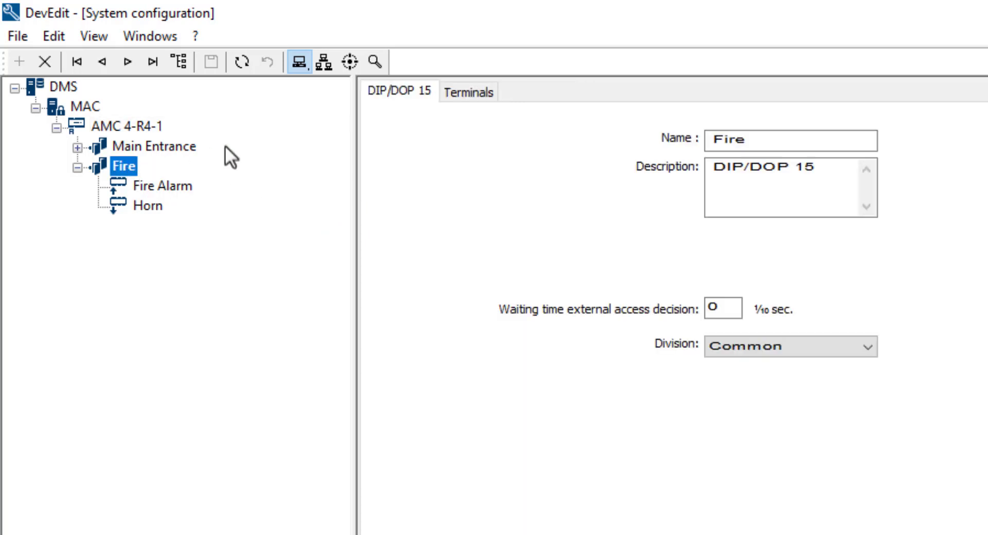
click(462, 92)
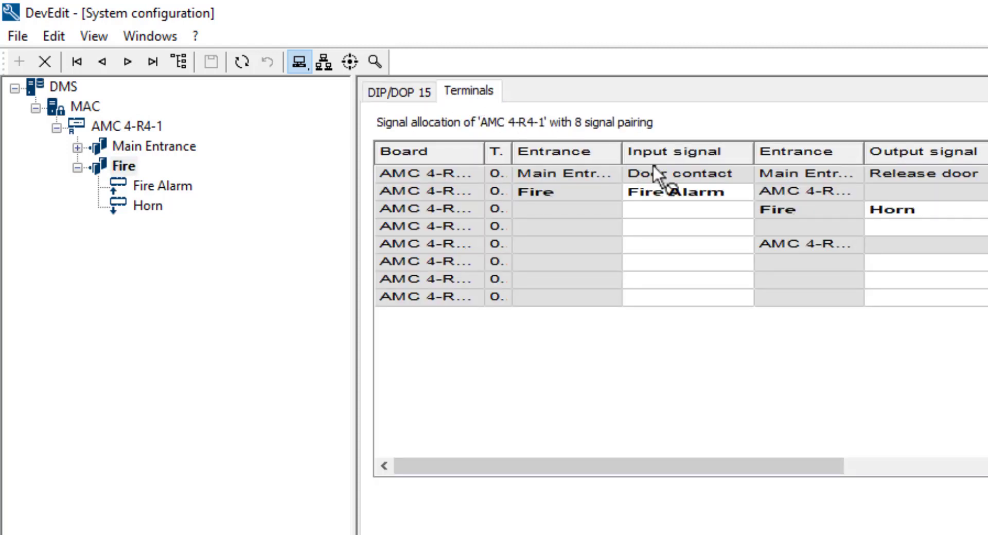
click(706, 191)
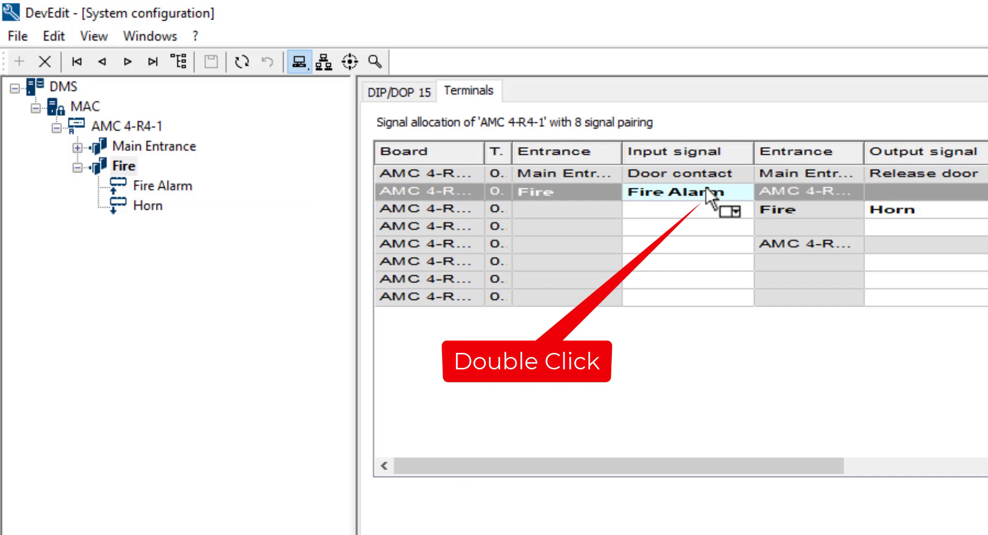
double_click(734, 194)
click(737, 196)
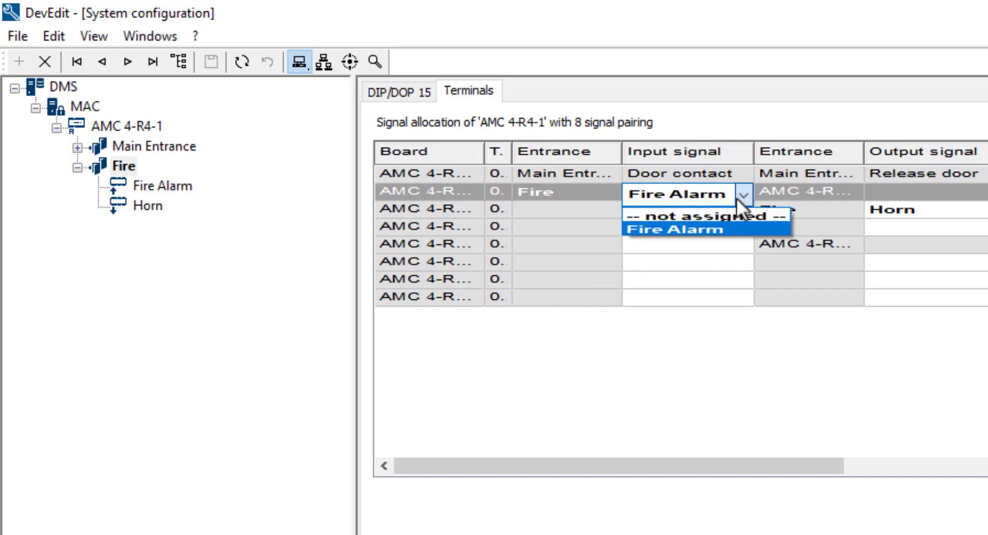
click(730, 215)
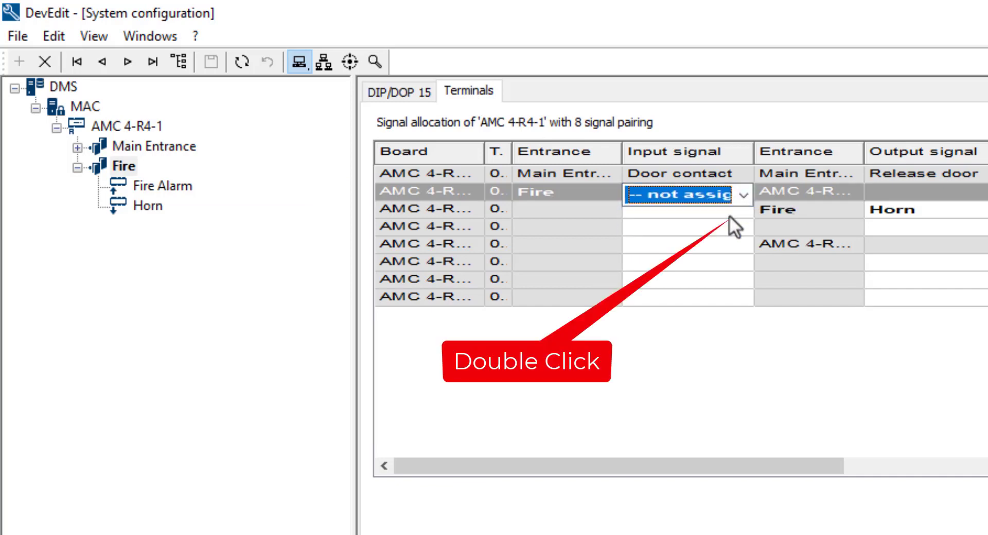
Assign the Fire Alarm input signal to the terminal row that carries the Horn output and save the configuration
click(731, 214)
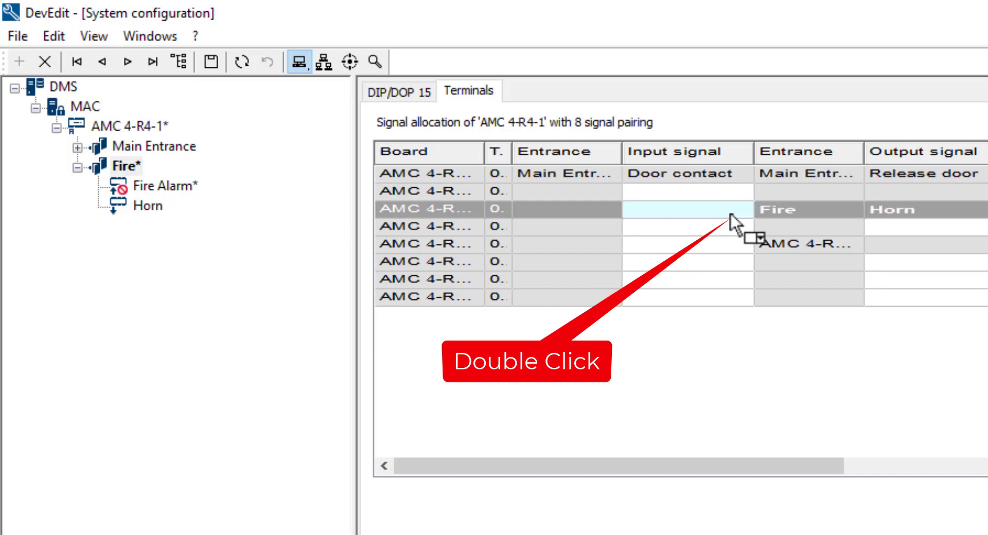
double_click(731, 214)
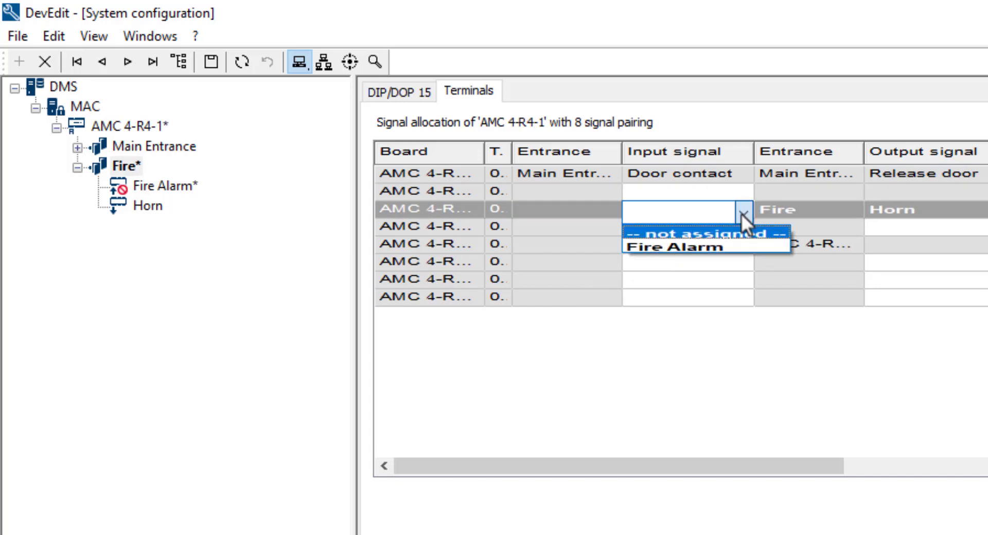
click(727, 244)
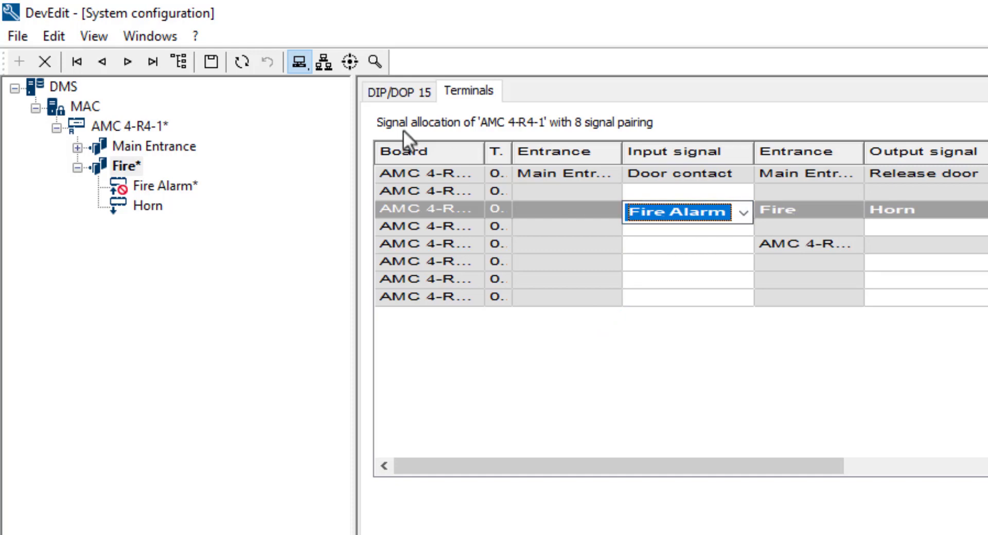
click(213, 57)
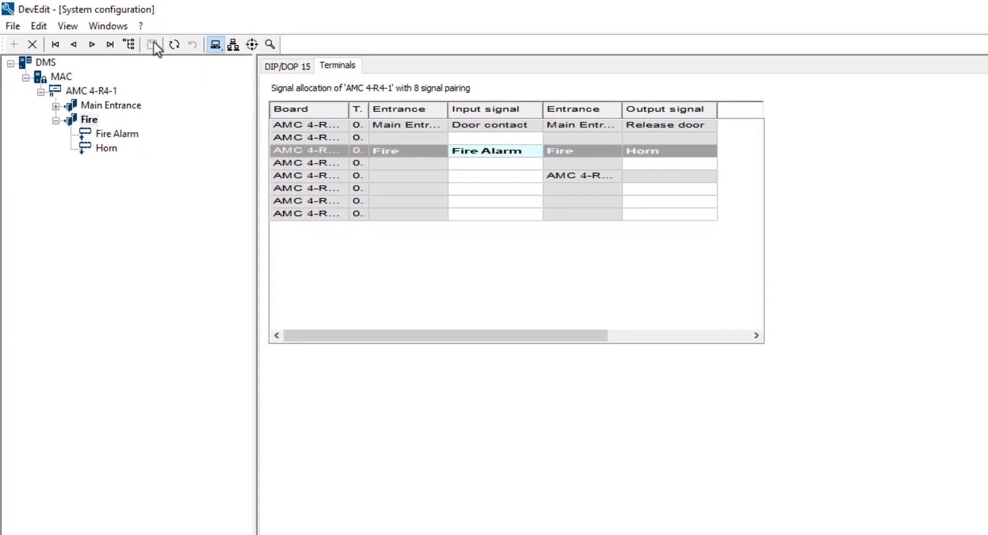
In the output settings of controller AMC 4-R4-1, add the Input activated state as a condition for output 03, Horn
click(98, 95)
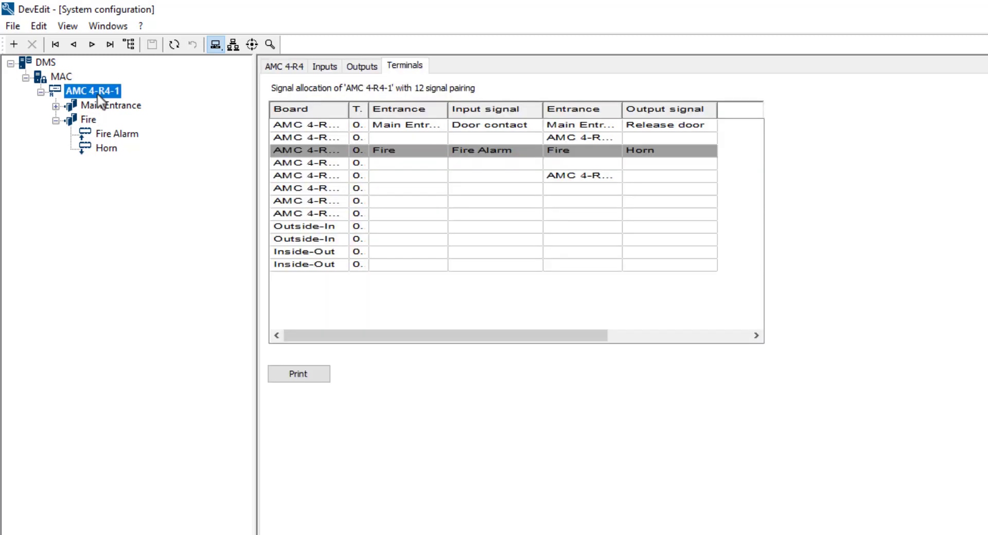
click(365, 67)
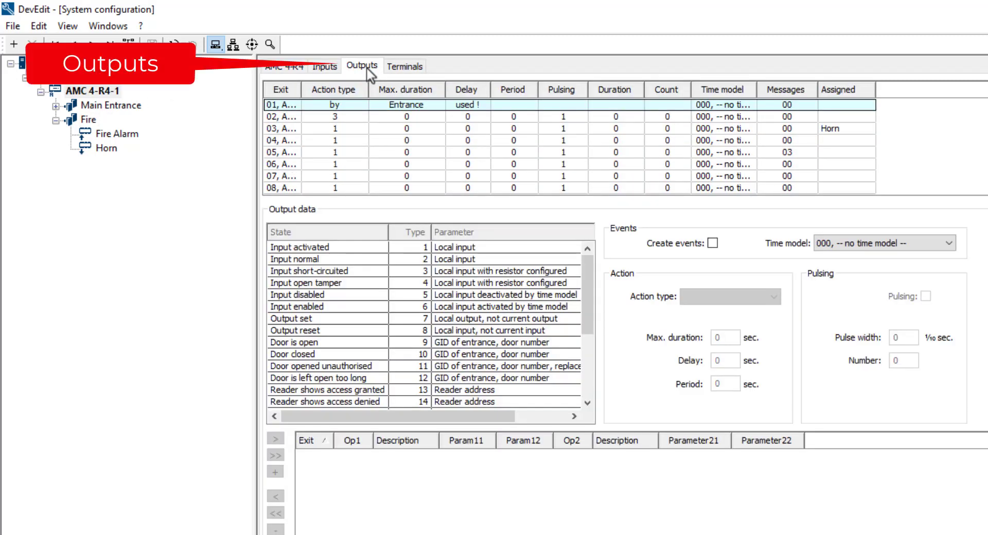
click(292, 132)
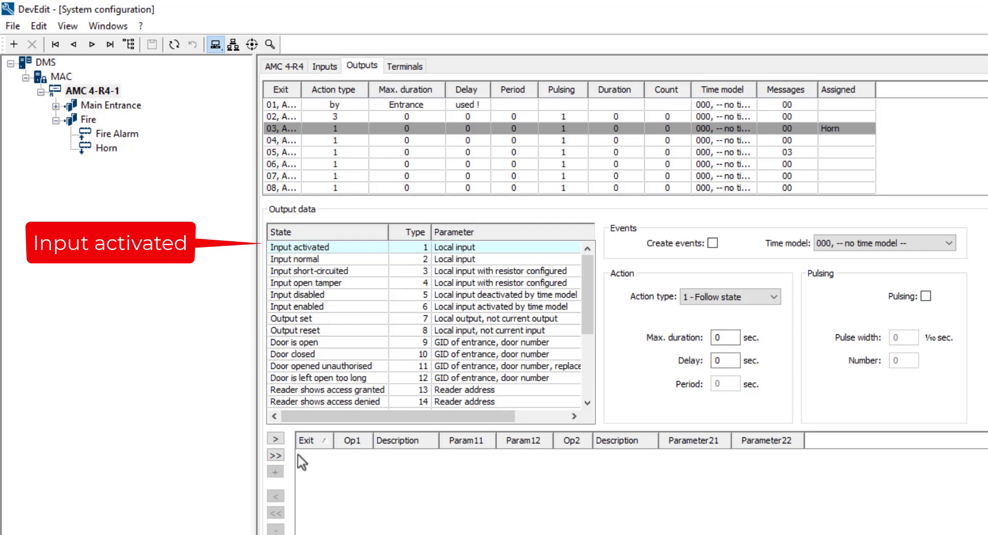
click(276, 439)
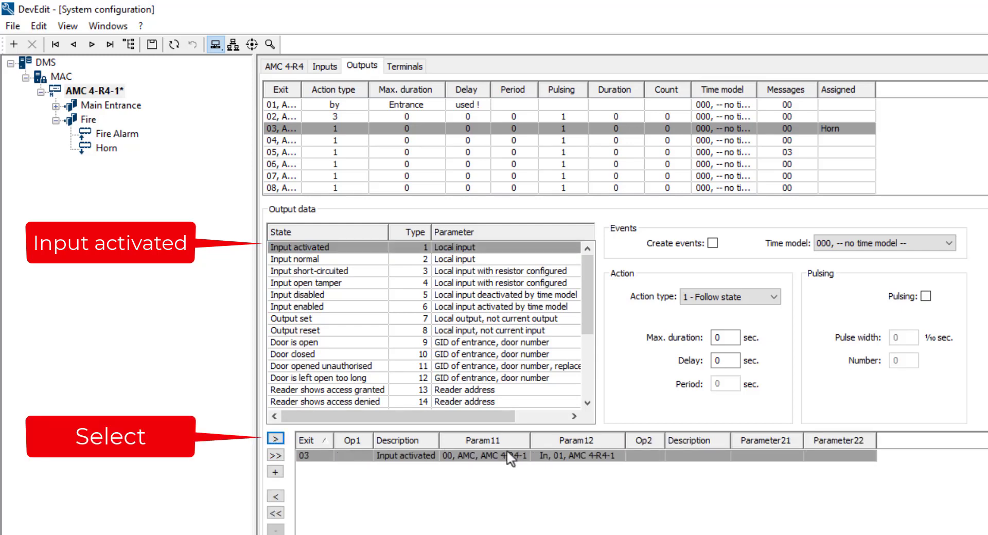
Set Param12 of the Horn output's Input activated condition to input 03, AMC 4-R4-1, and save the configuration
click(617, 456)
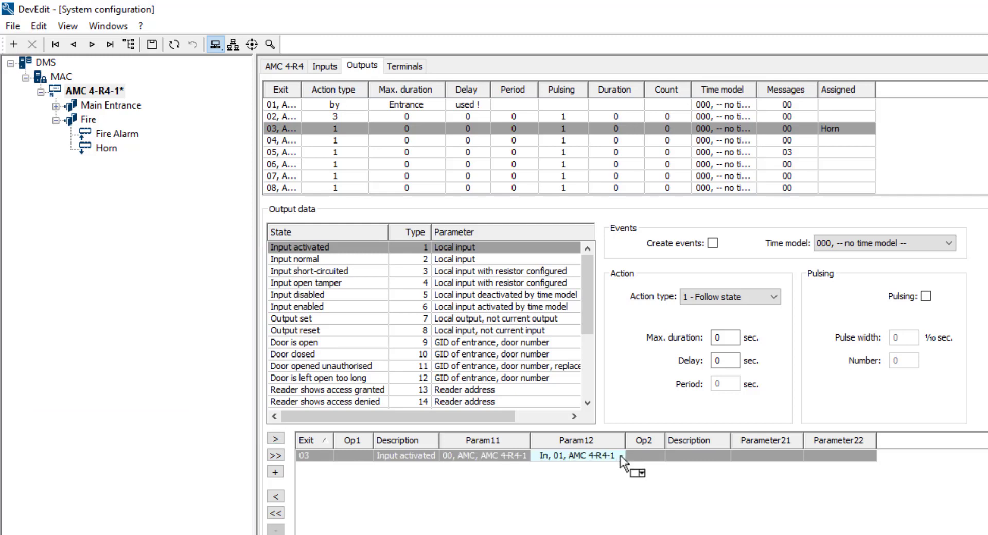
click(619, 456)
click(620, 456)
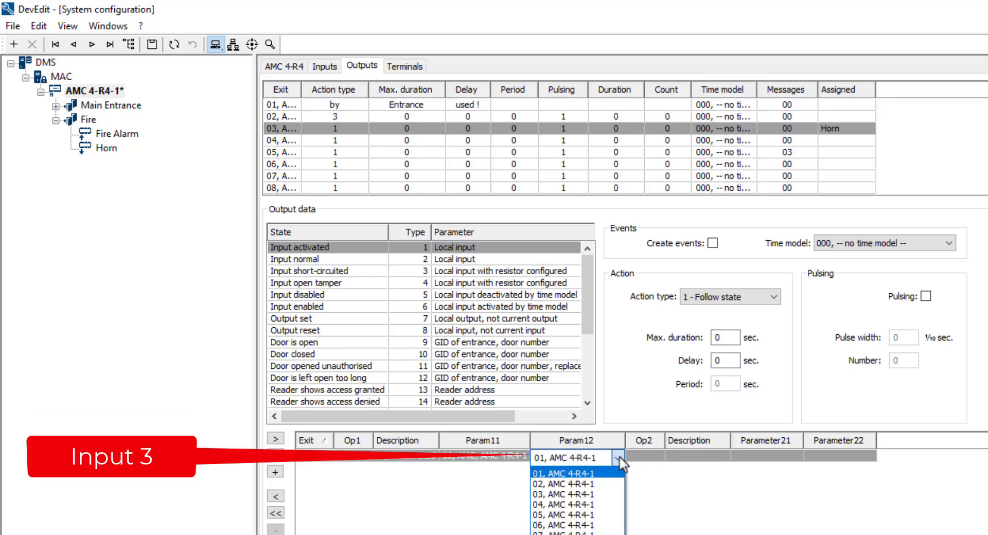
click(595, 494)
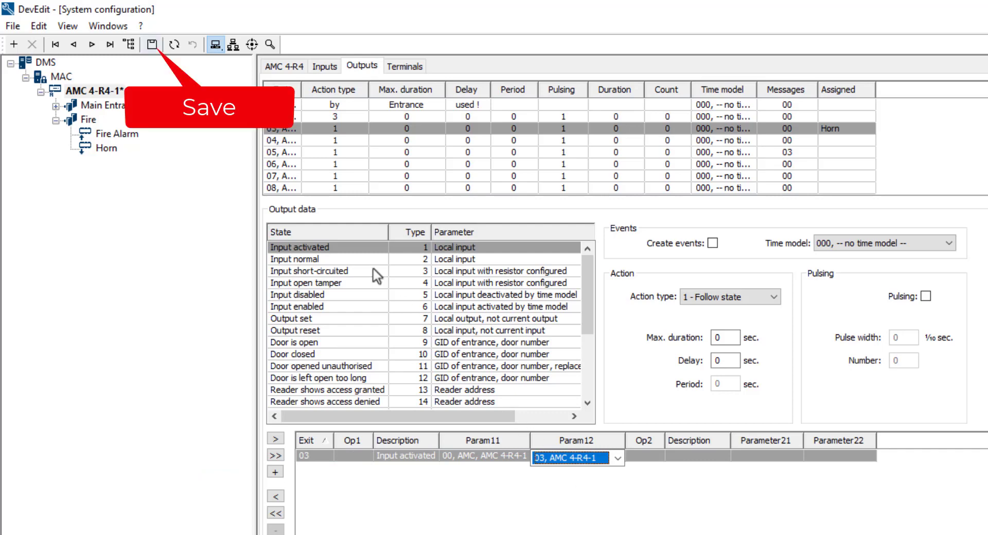
click(152, 44)
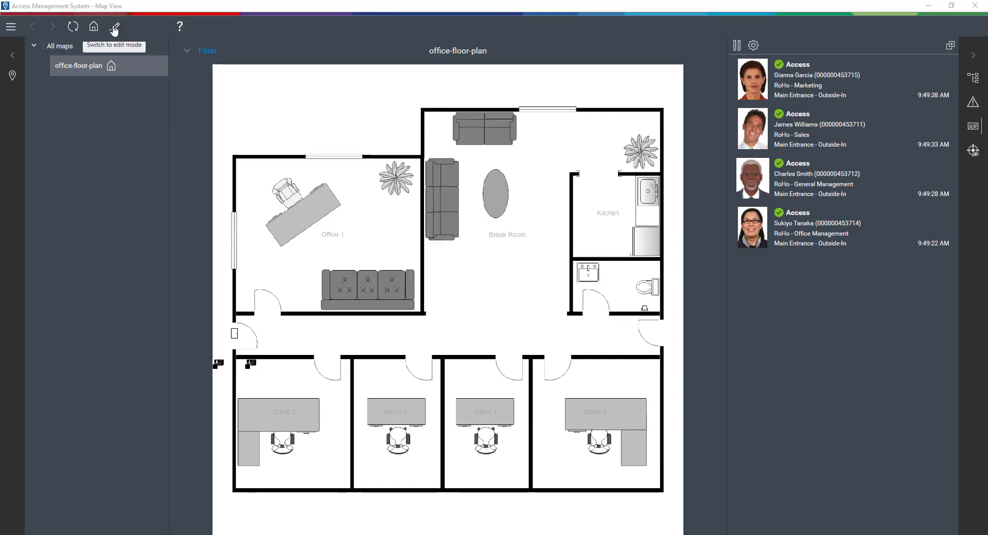
In the Map View's edit mode, place the Fire Alarm input in the corridor above Office 2 on office-floor-plan with icon size Small
click(114, 28)
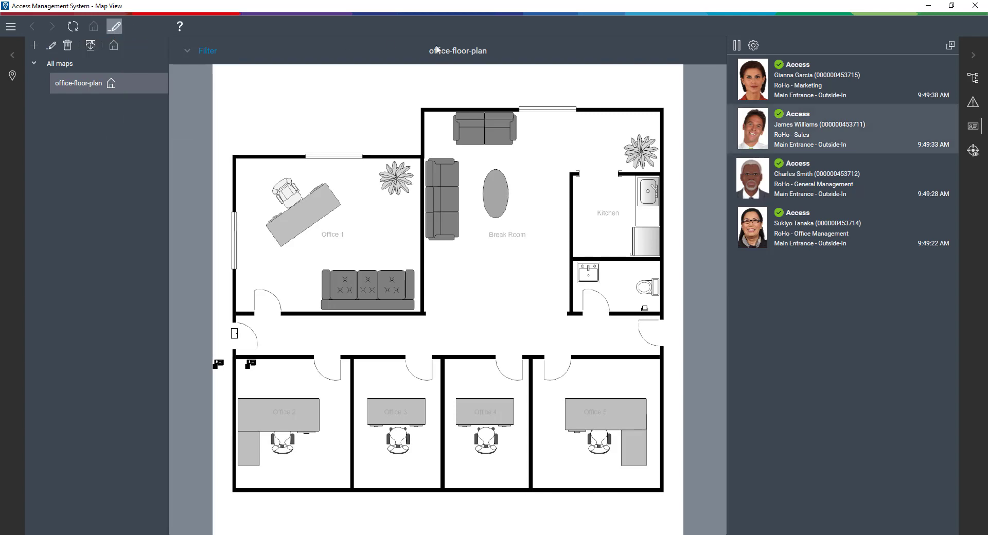
click(973, 78)
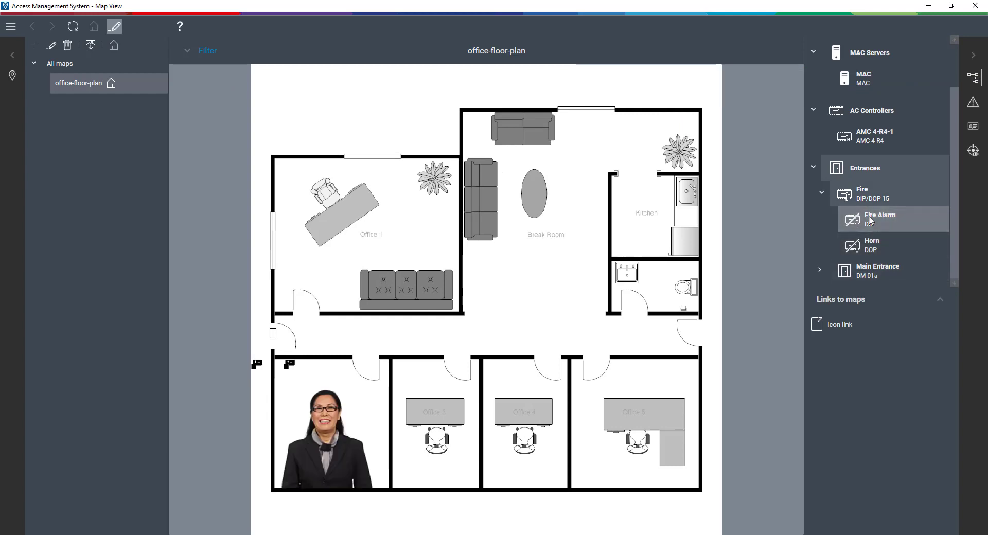
drag(870, 220, 335, 348)
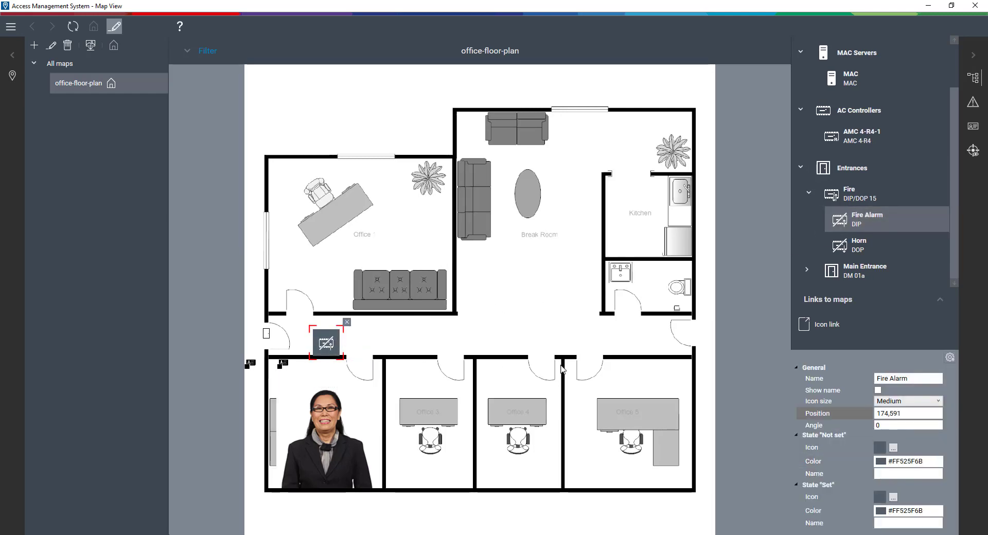
click(937, 401)
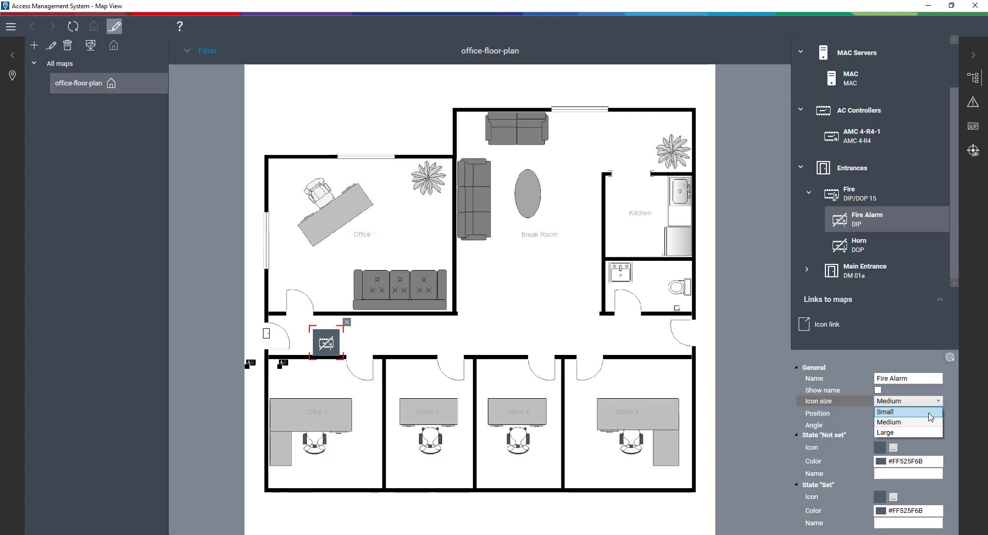
click(933, 412)
For the Fire Alarm's "Not set" state, choose the Push button idle icon and set its color to Transparent
click(896, 457)
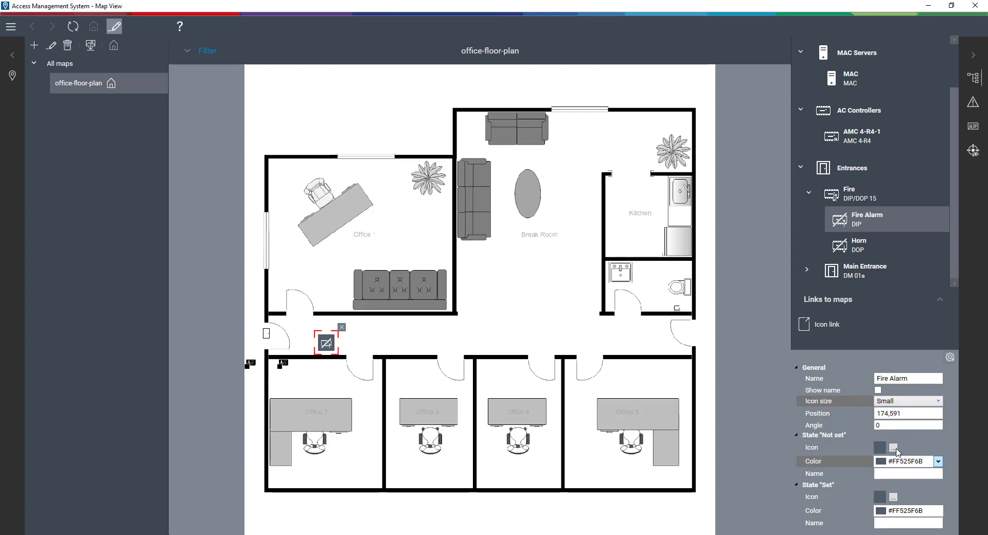
click(896, 449)
click(894, 449)
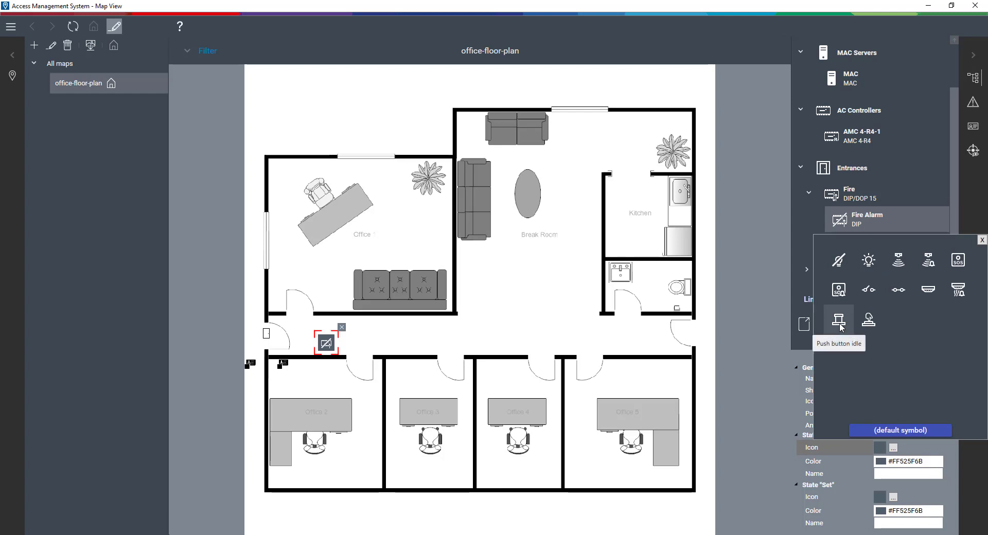
click(842, 328)
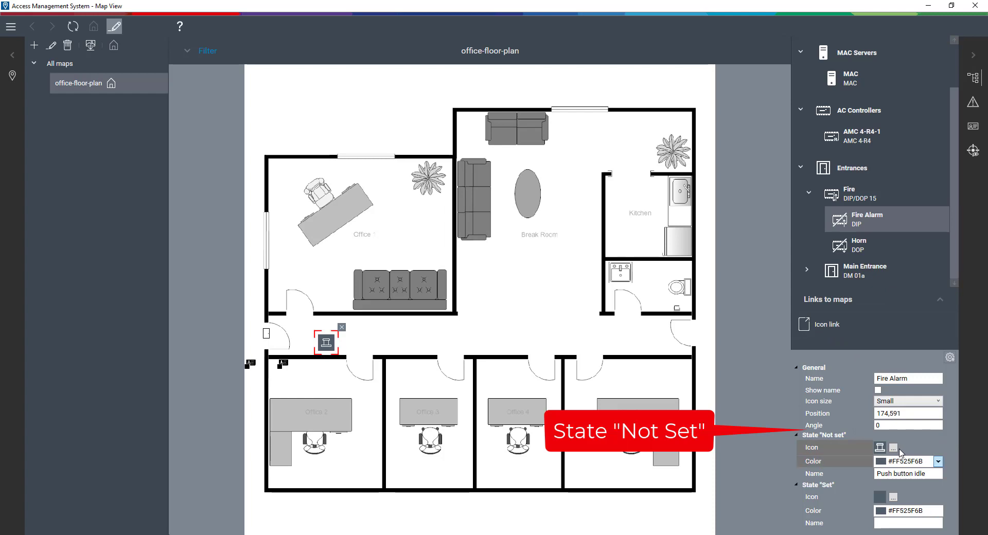
click(937, 461)
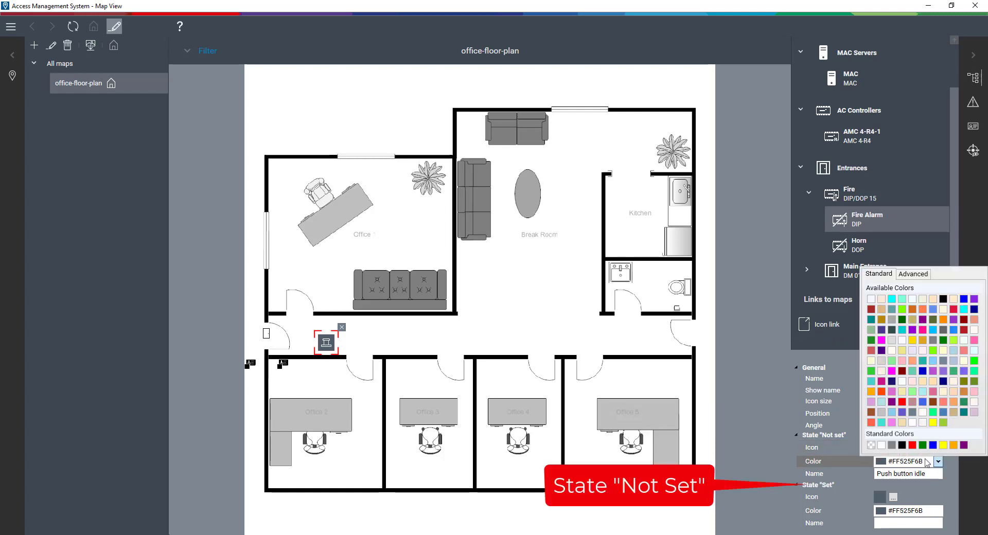
click(870, 445)
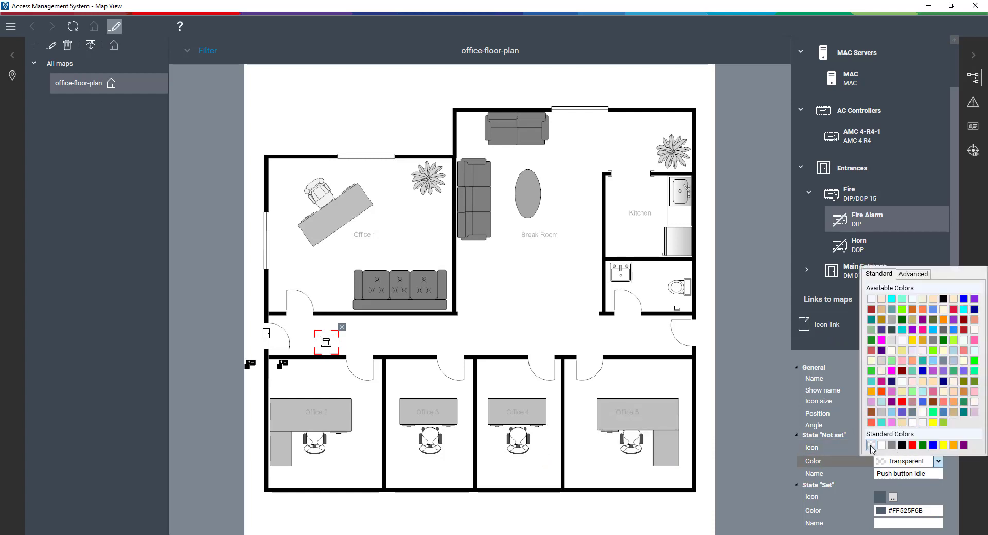
For the Fire Alarm's "Set" state, choose the Push button pressed icon and set its color to Transparent
click(893, 497)
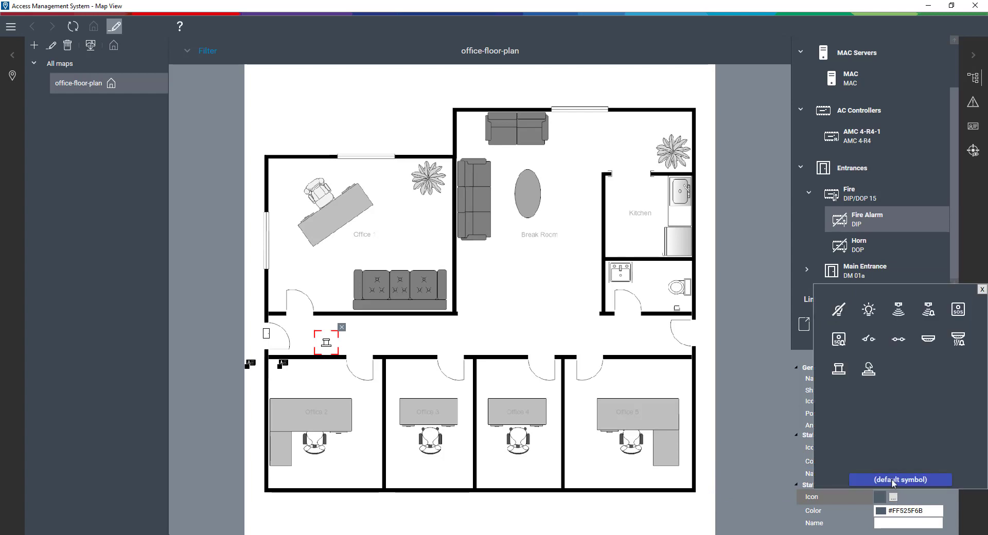
click(869, 380)
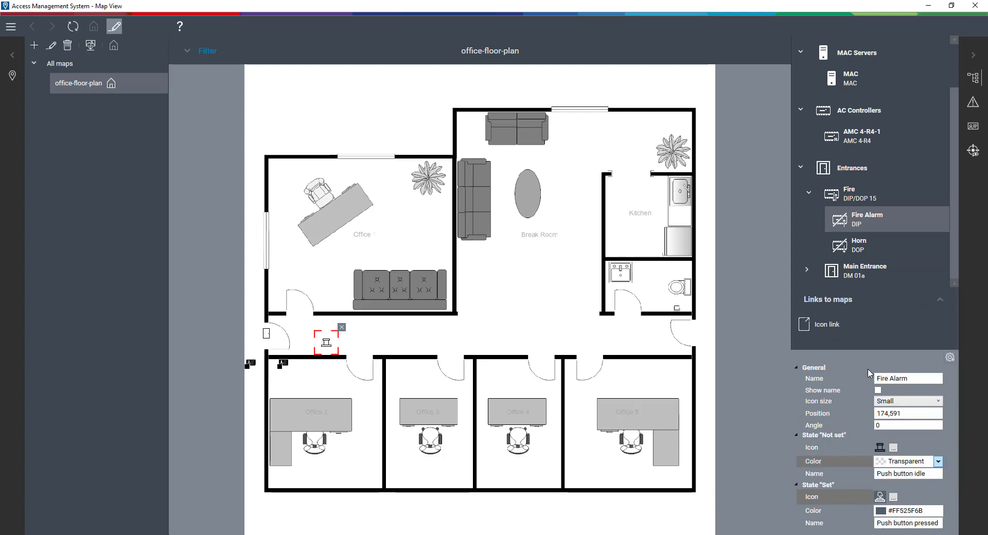
click(939, 511)
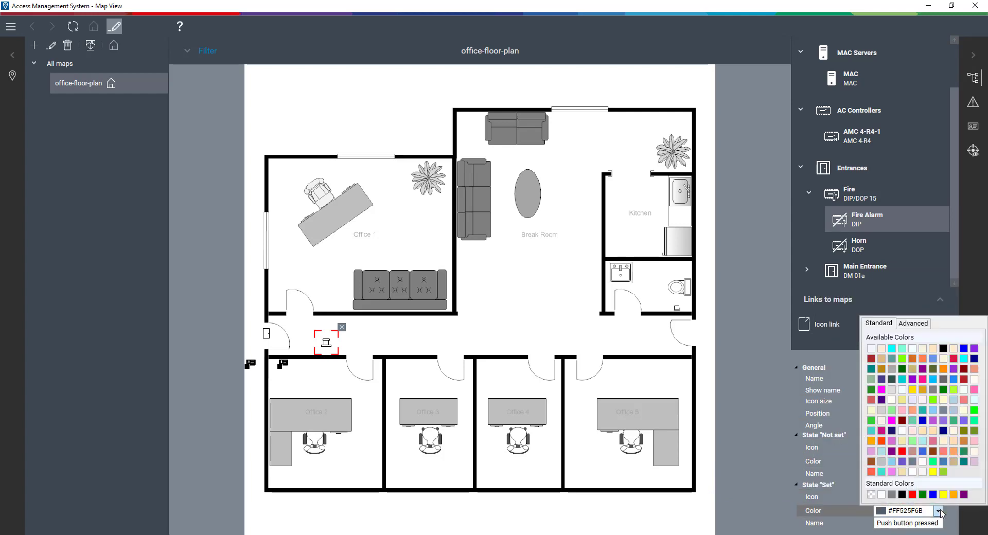
click(870, 494)
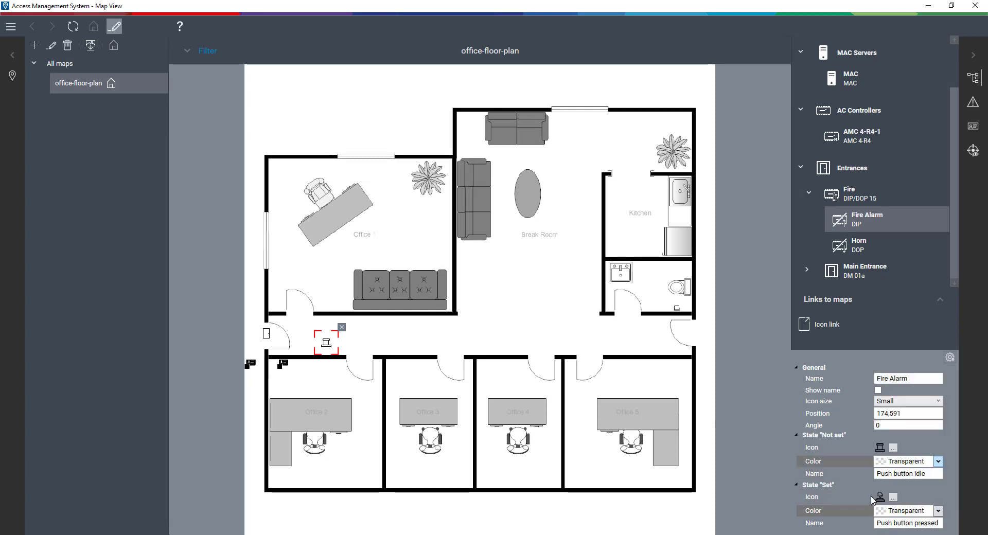
Place the Horn output on the floor plan in the Break Room below the sofa and set its icon size to Small
drag(882, 245, 473, 276)
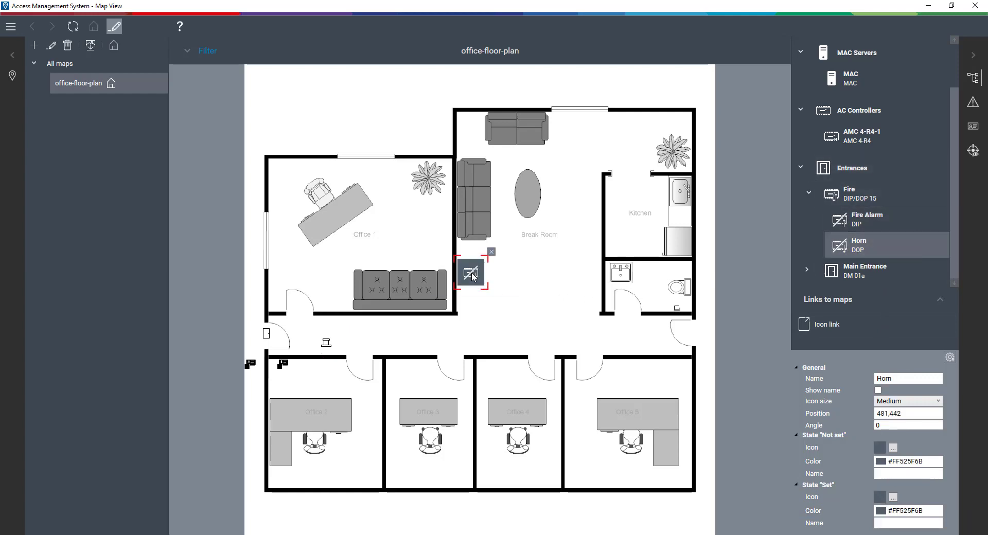
click(938, 401)
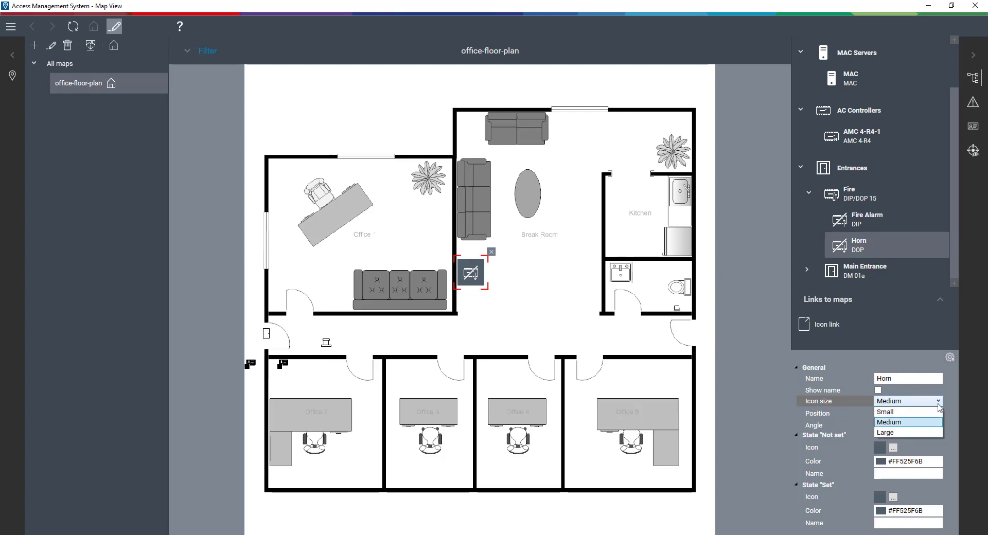
click(932, 412)
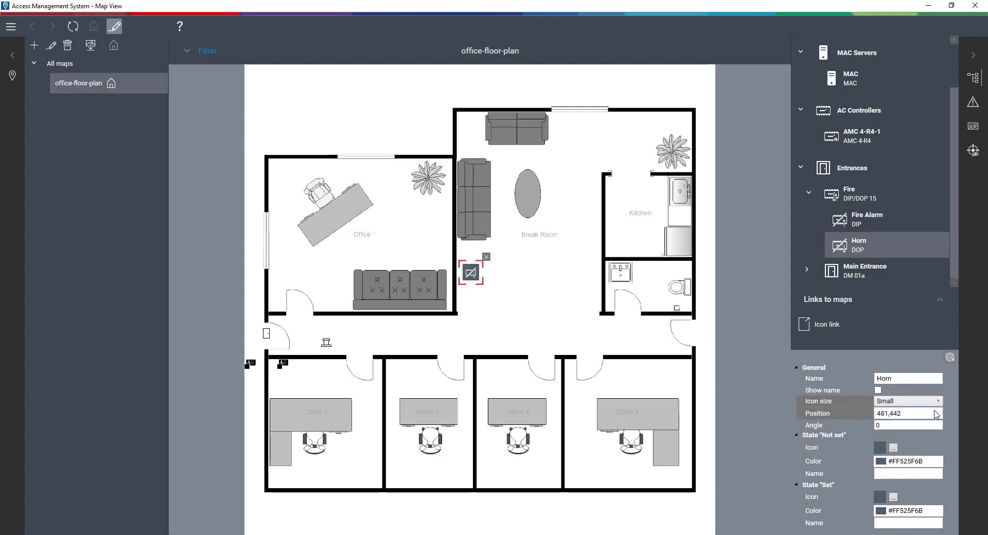
For the Horn's "Not set" state, choose the PIR no alarm icon and set its color to Transparent
click(893, 448)
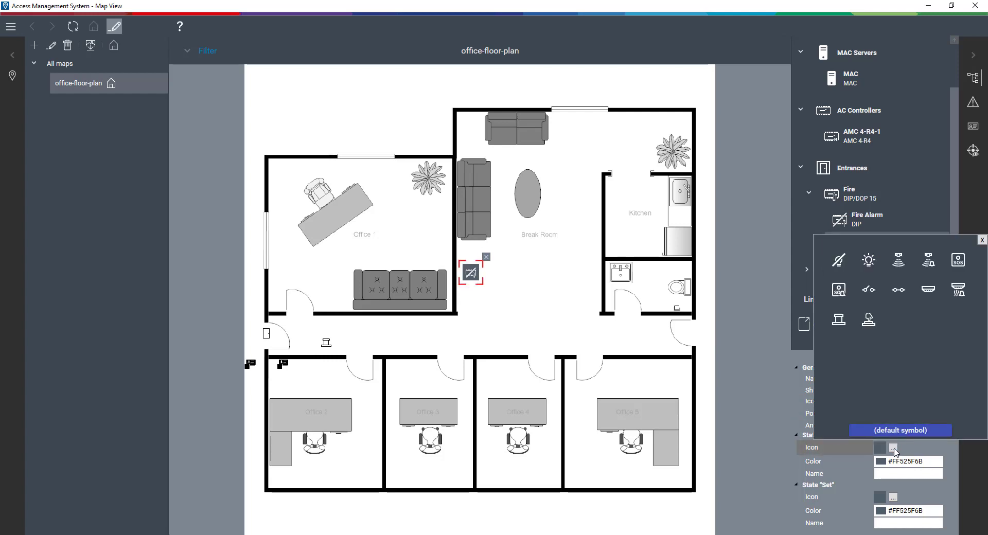
click(898, 260)
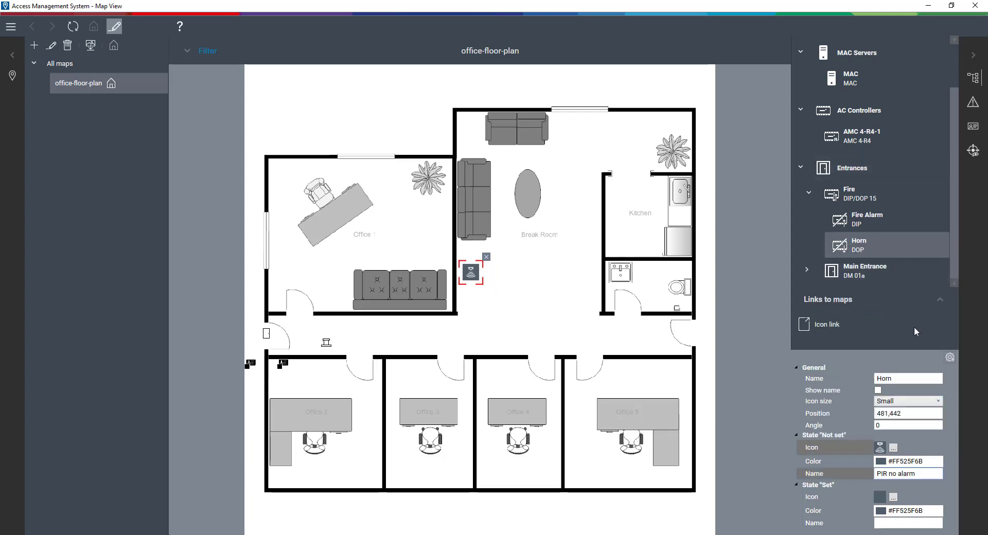
click(921, 461)
click(924, 461)
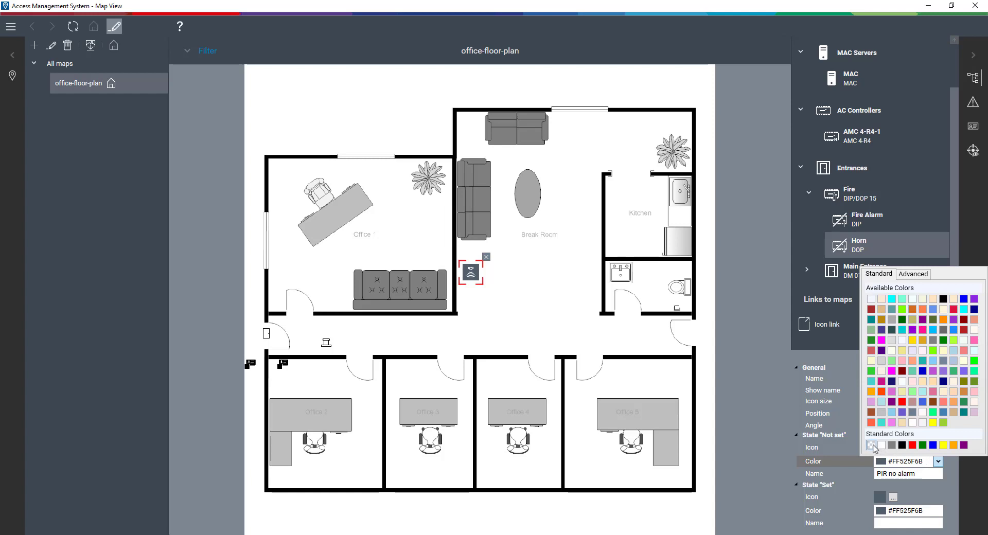
click(870, 445)
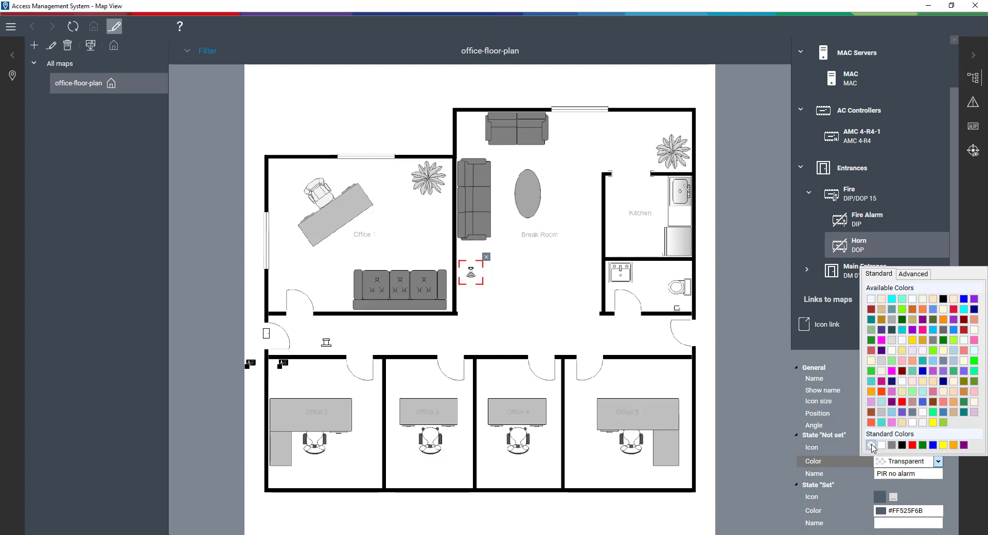
For the Horn's "Set" state, choose the PIR alarm icon with Transparent color, and leave map editing
click(893, 498)
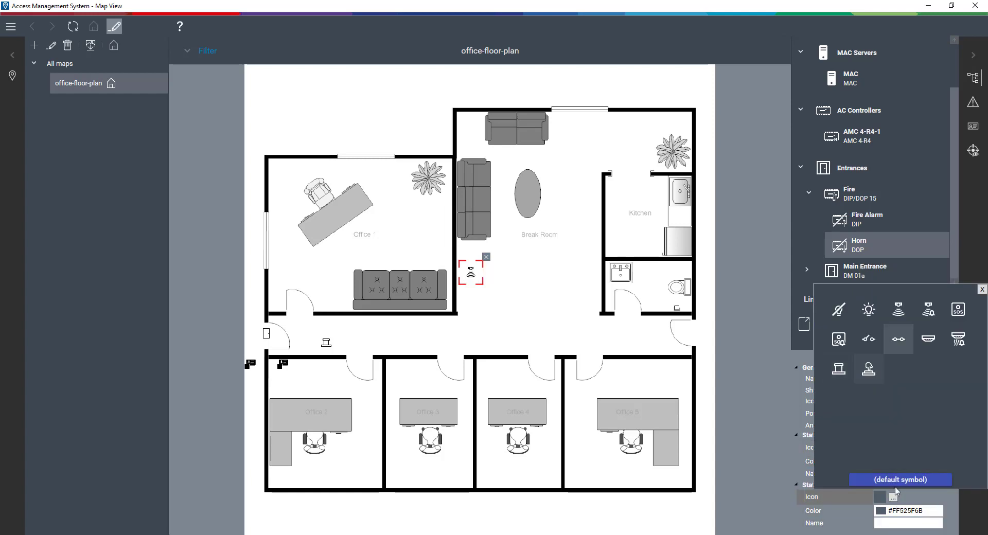
click(928, 308)
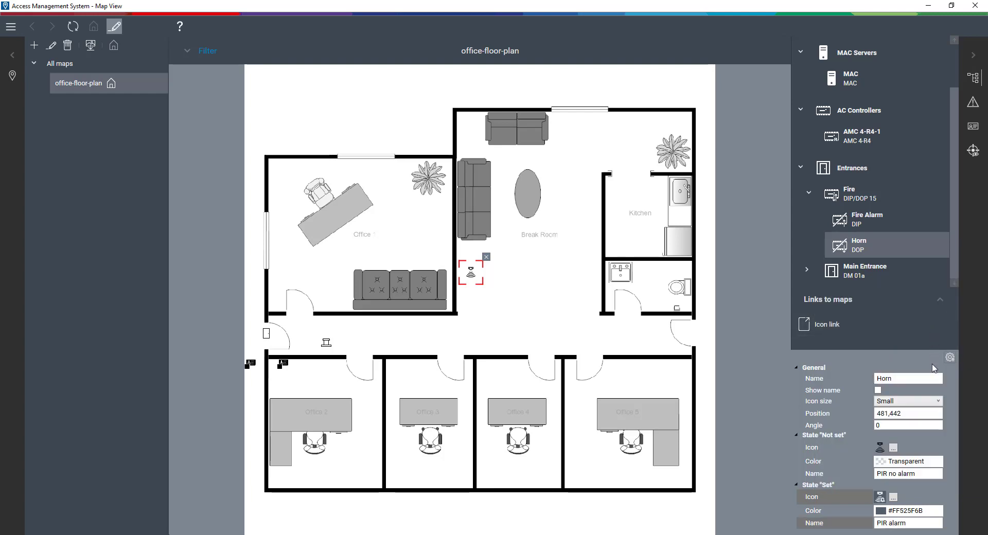
click(939, 509)
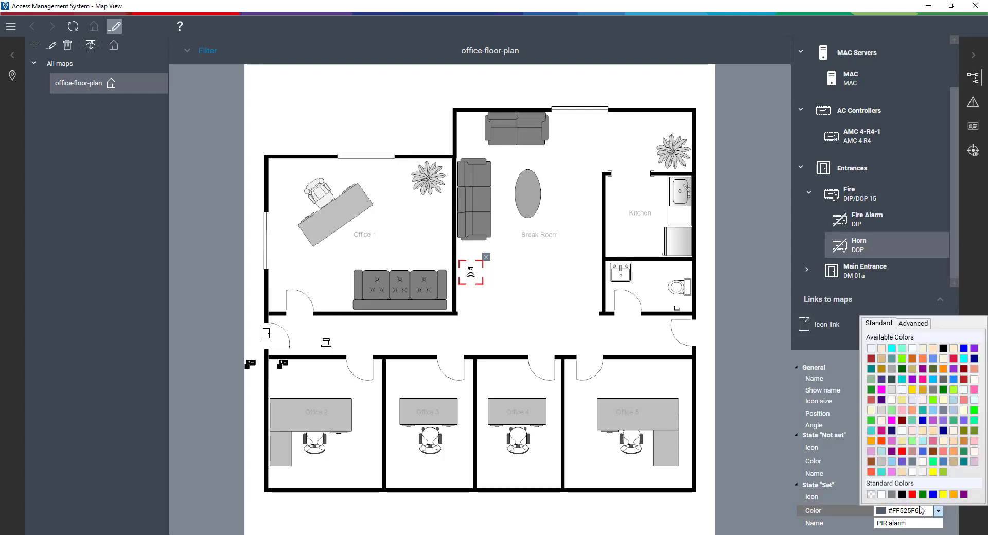
click(871, 495)
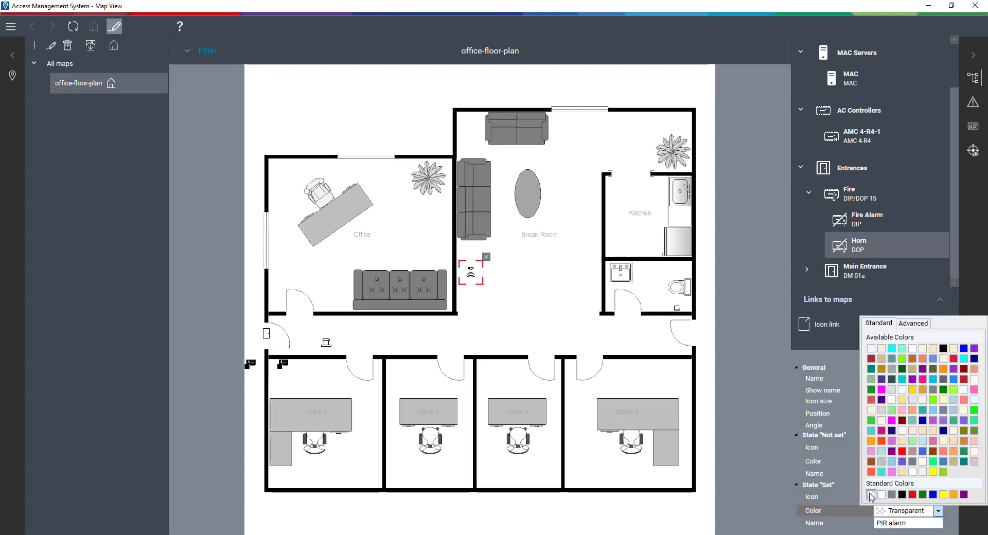
click(116, 27)
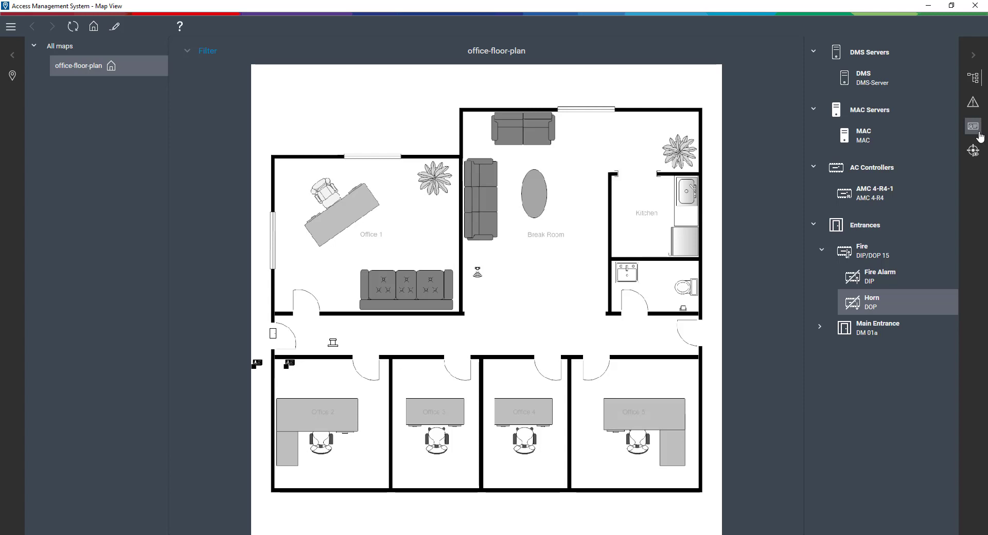
Examine the alarm list and the alarm markers beside the Horn and Fire Alarm devices on the floor plan
click(975, 107)
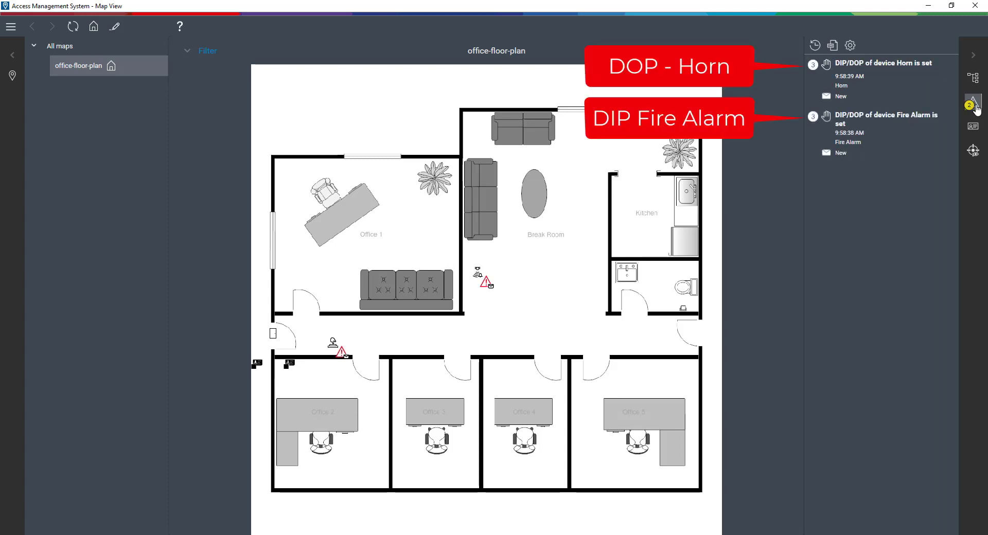
click(973, 105)
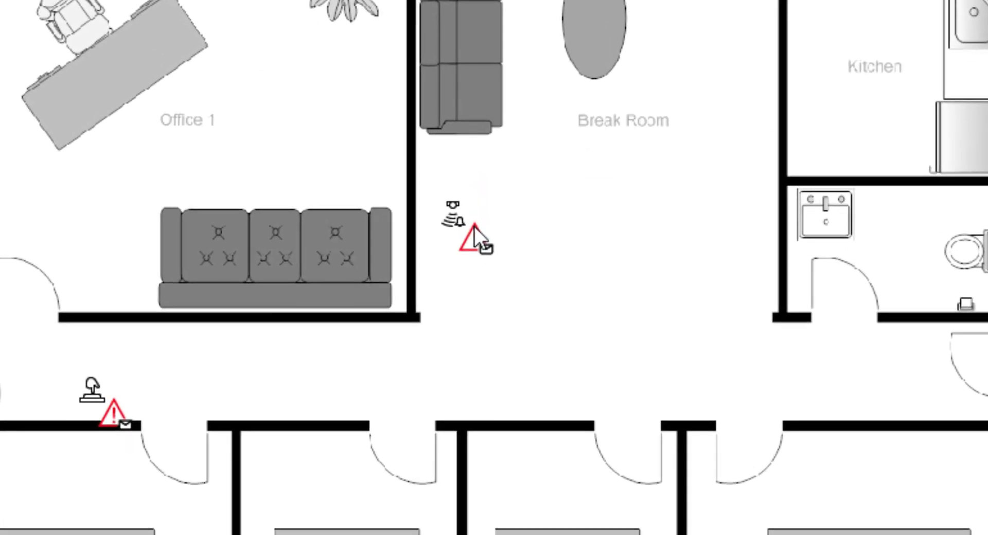
mouse_move(477, 238)
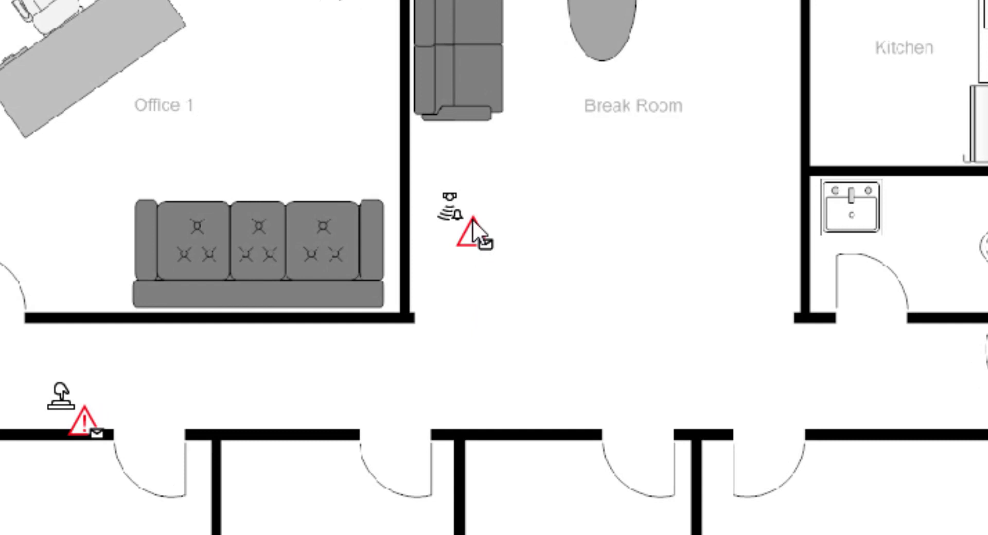
mouse_move(87, 419)
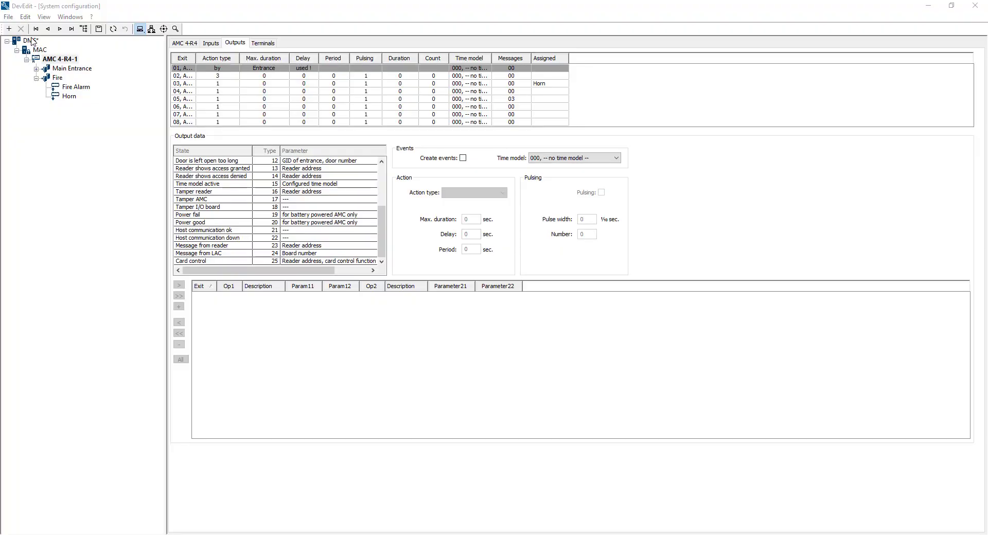
In DevEdit, add a threat level named "Evacuation" to the DMS threat level management and make it active
click(42, 57)
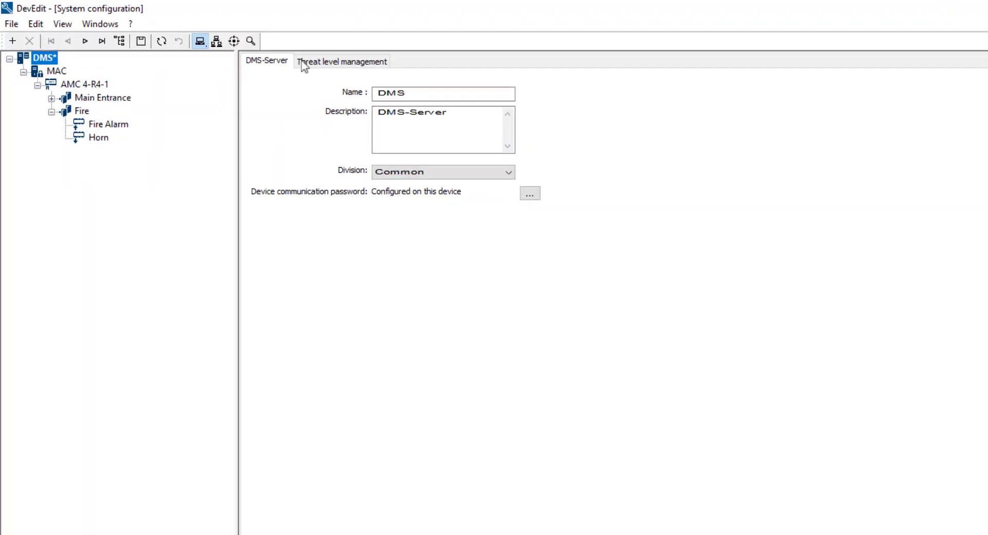
click(399, 75)
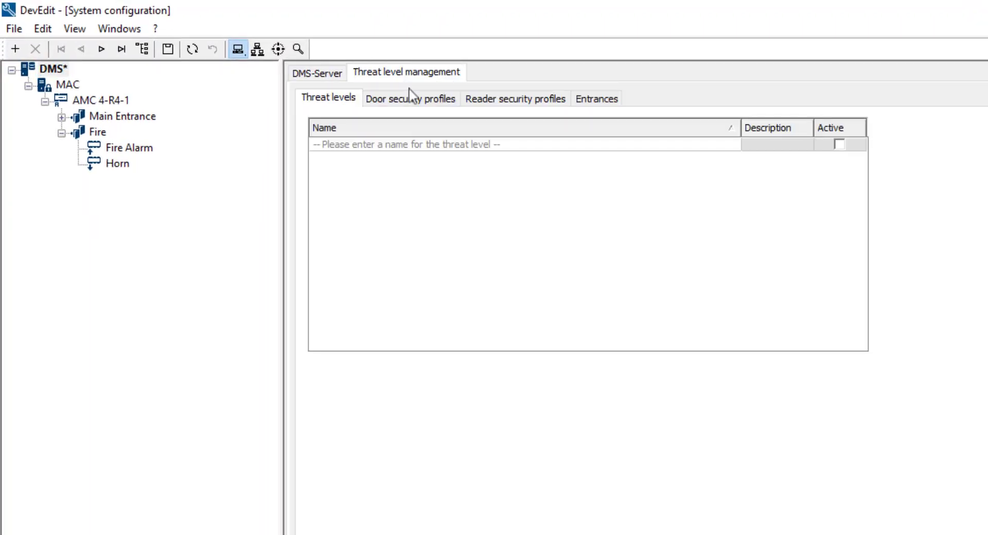
click(457, 145)
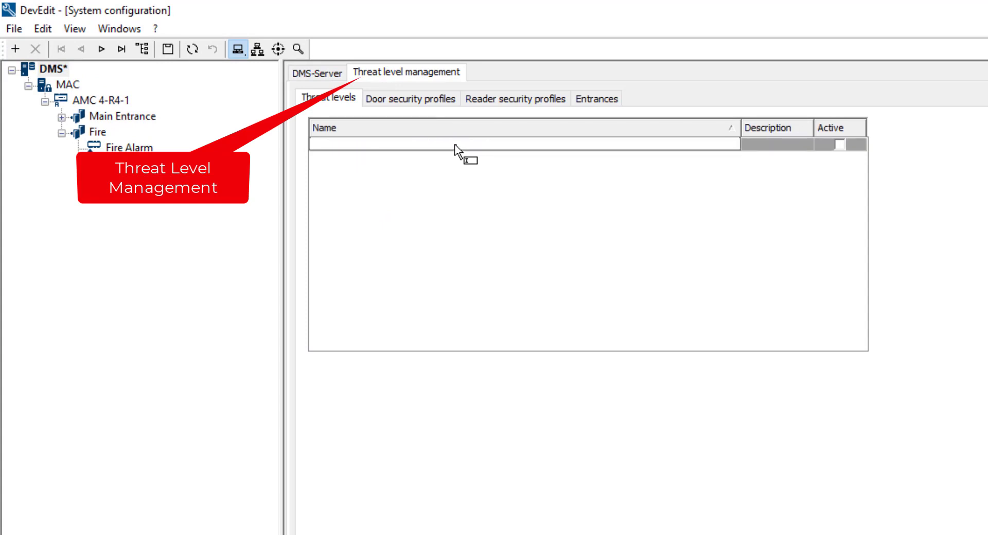
text(Evacuation)
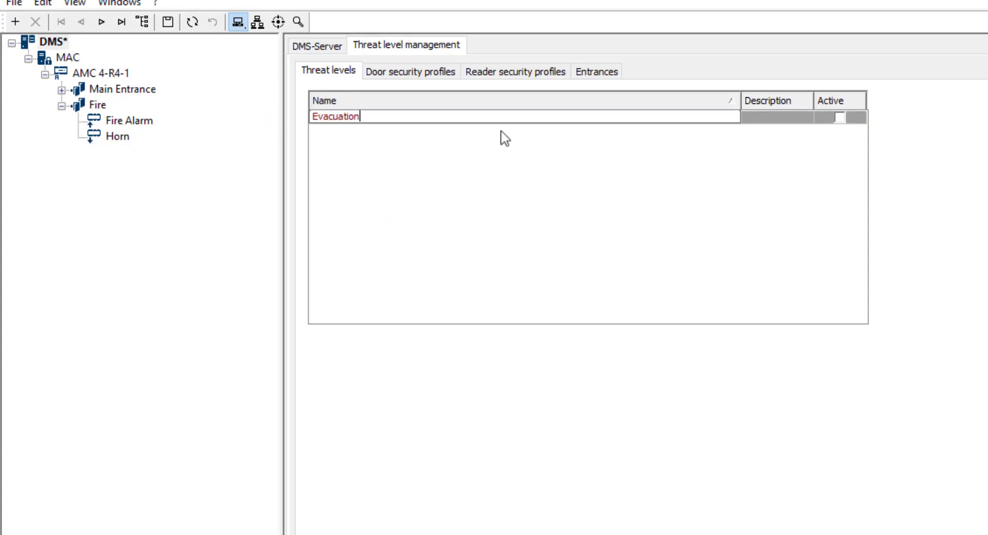
click(839, 117)
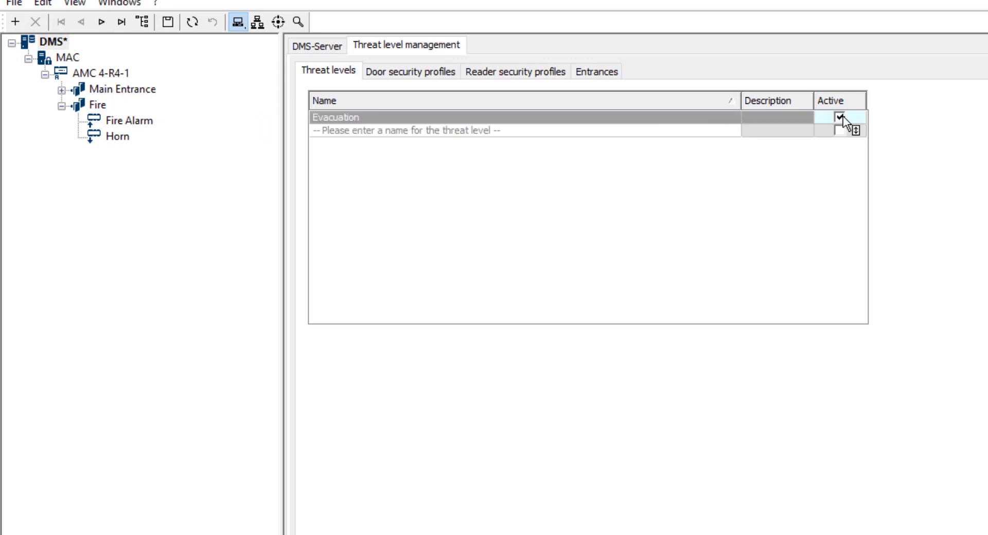
Create a door security profile named "Open the Main Doors" with its Evacuation mode set to Unlocked
click(423, 72)
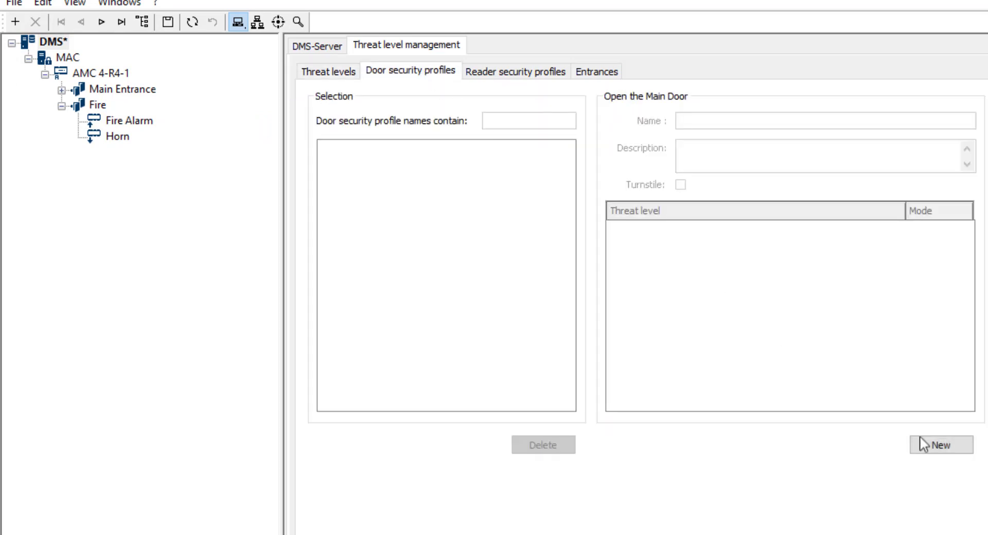
click(937, 451)
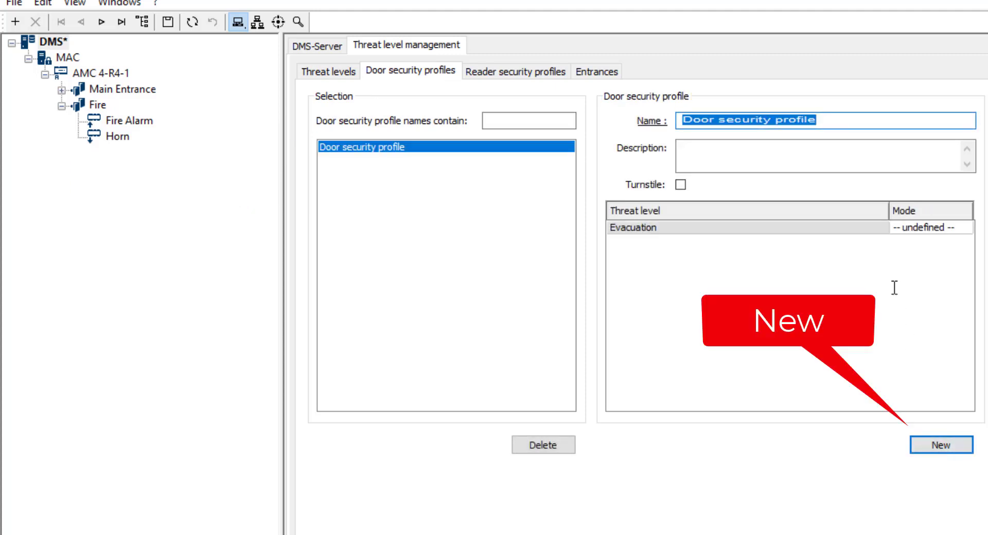
text(Open t)
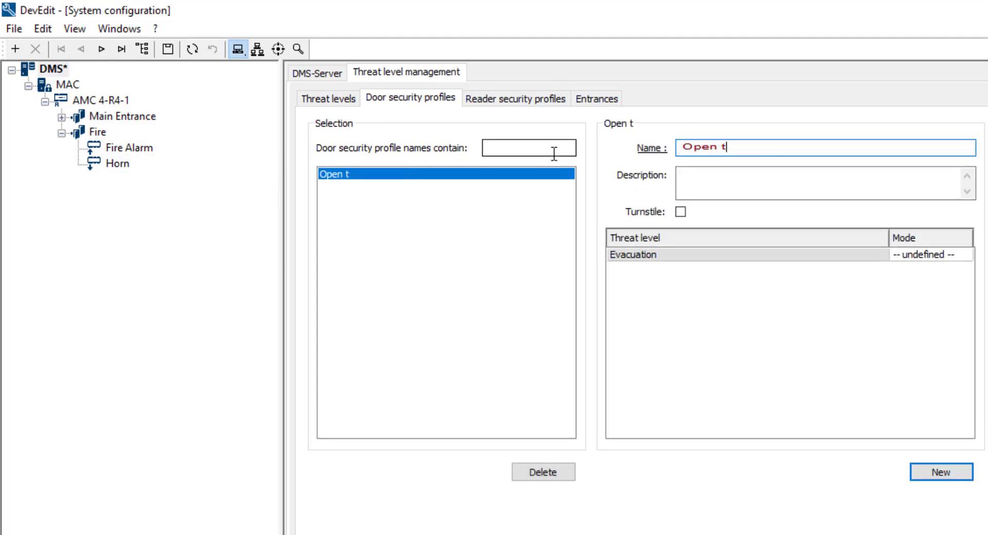
text(he Main Doors)
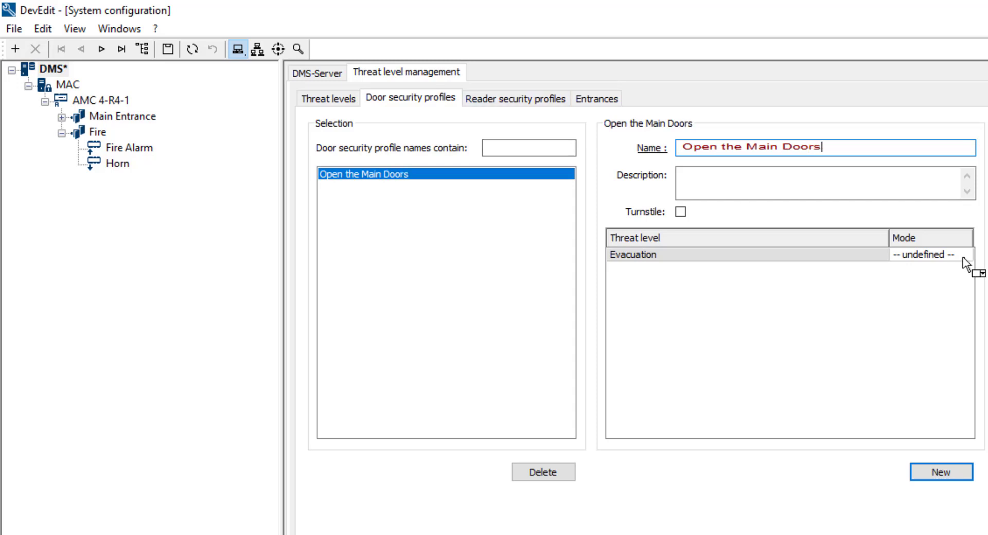
click(963, 258)
click(964, 257)
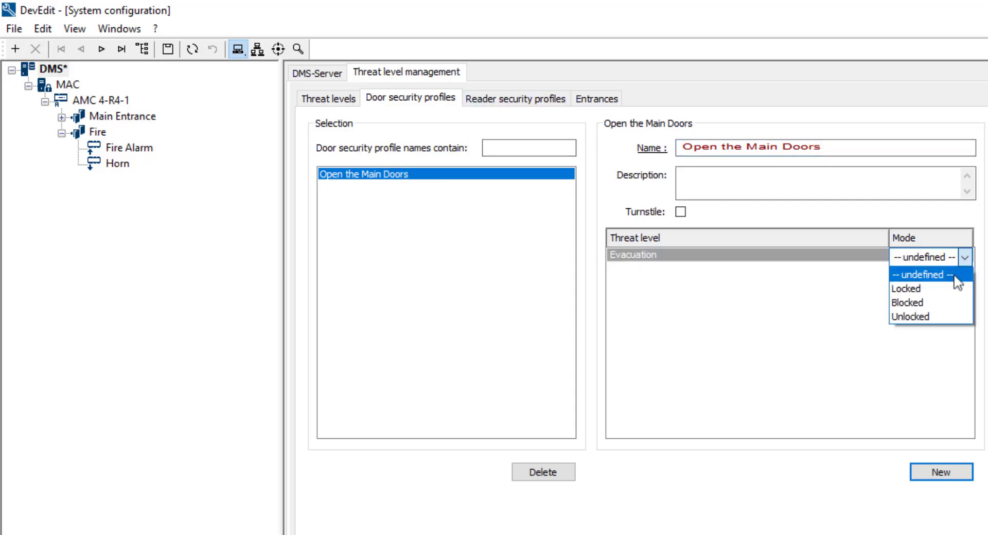
click(932, 329)
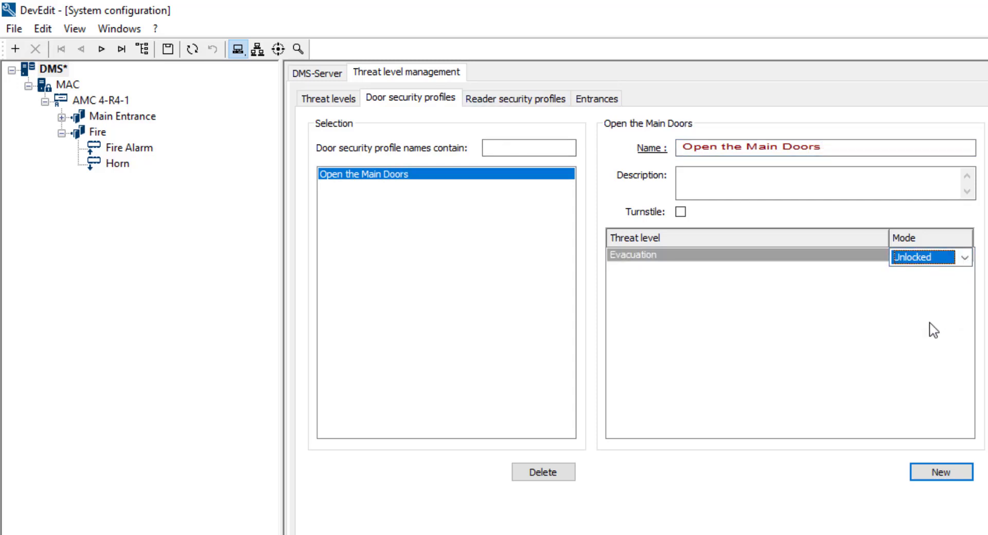
Exclude inbound and outbound readers from the entrance filter, assign the "Open the Main Doors" profile to Main Door, and save
click(579, 103)
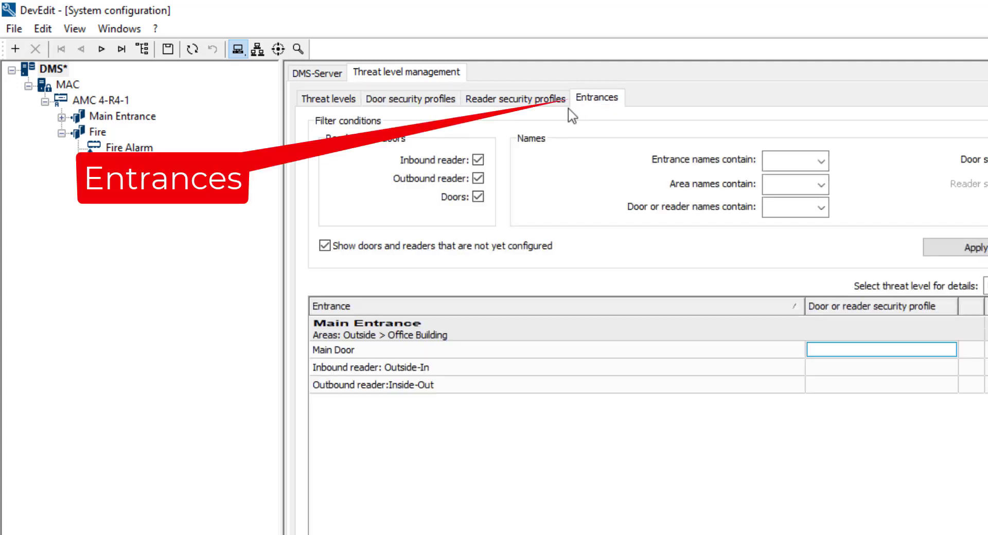
click(478, 159)
click(478, 178)
click(951, 355)
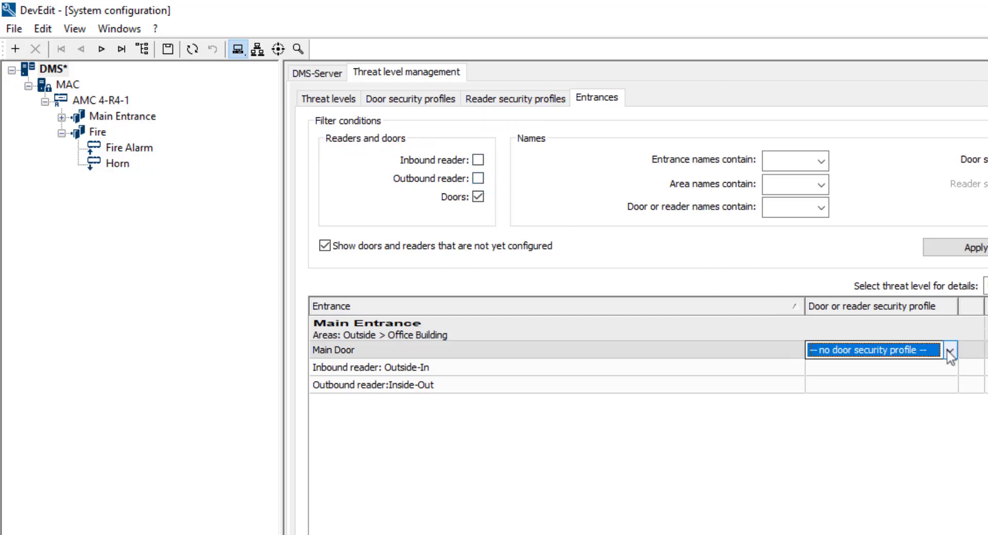
click(950, 351)
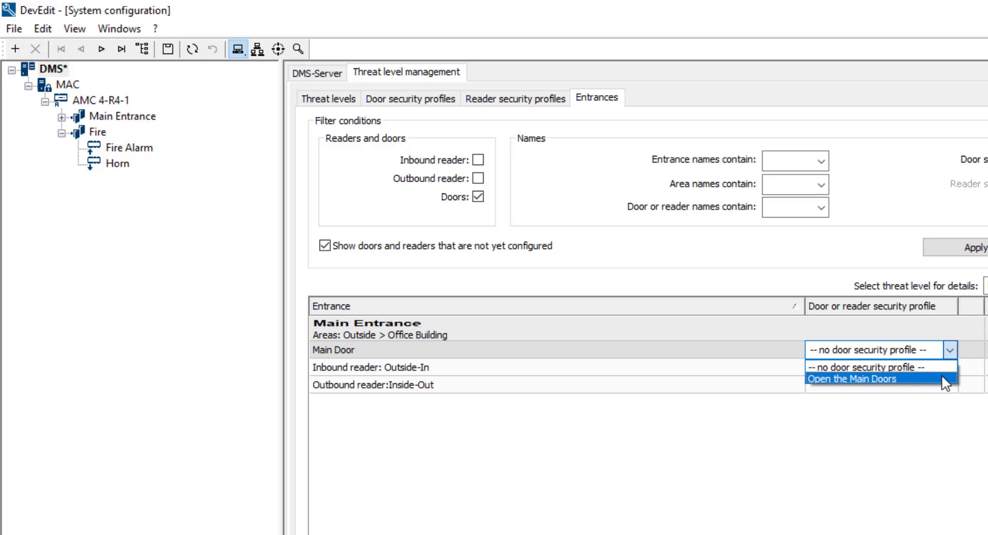
click(942, 377)
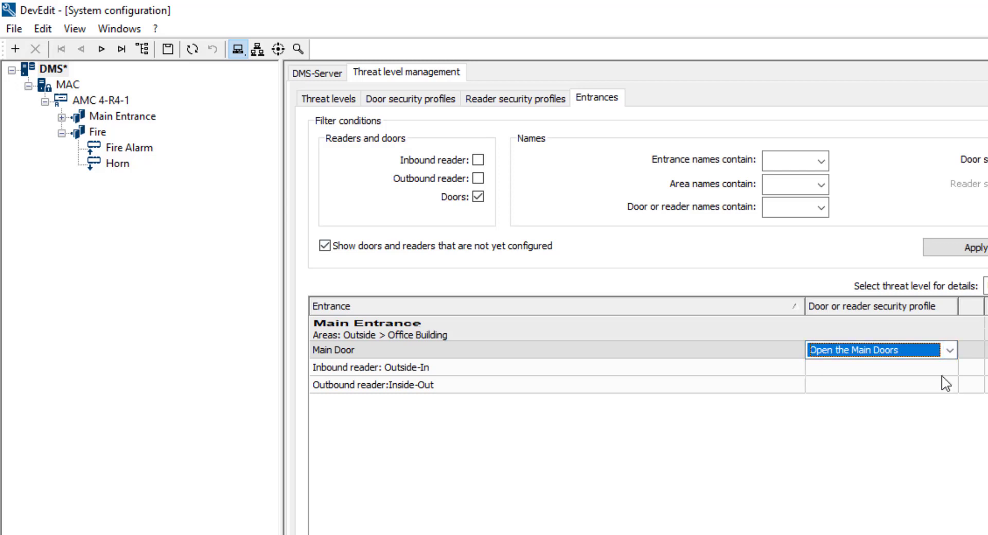
click(169, 49)
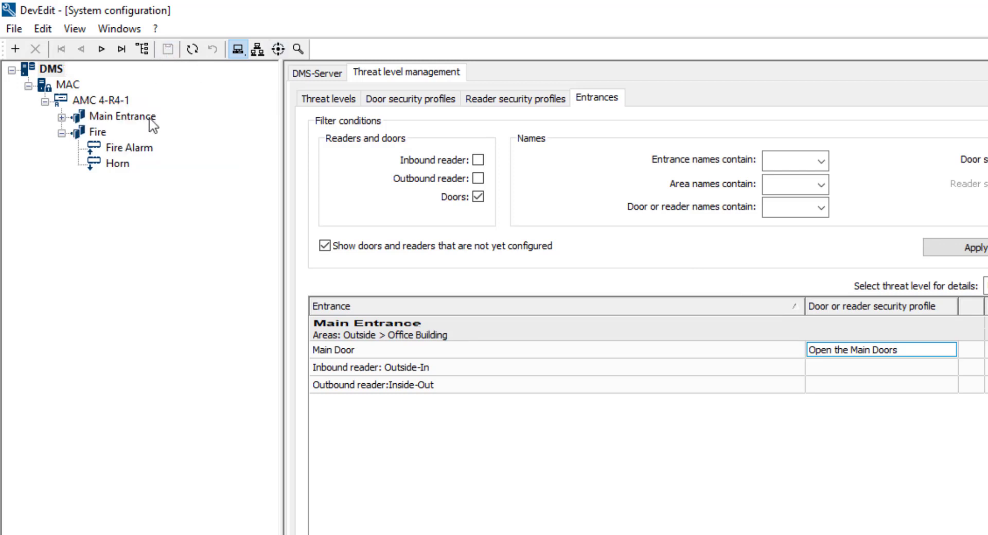
Assign "Threat level:Evacuation" as the Main Entrance input signal on terminal 05 of AMC 4-R4-1
click(149, 120)
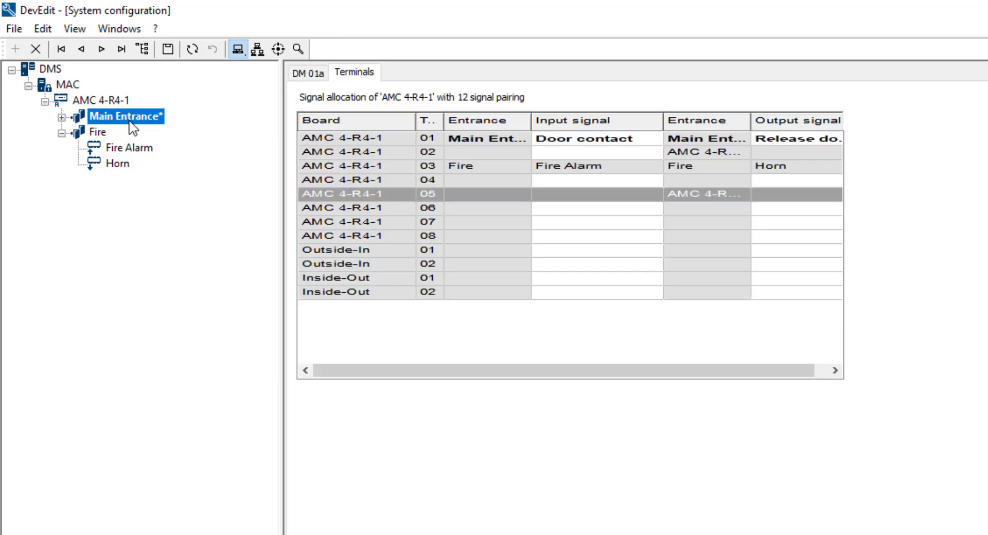
click(438, 199)
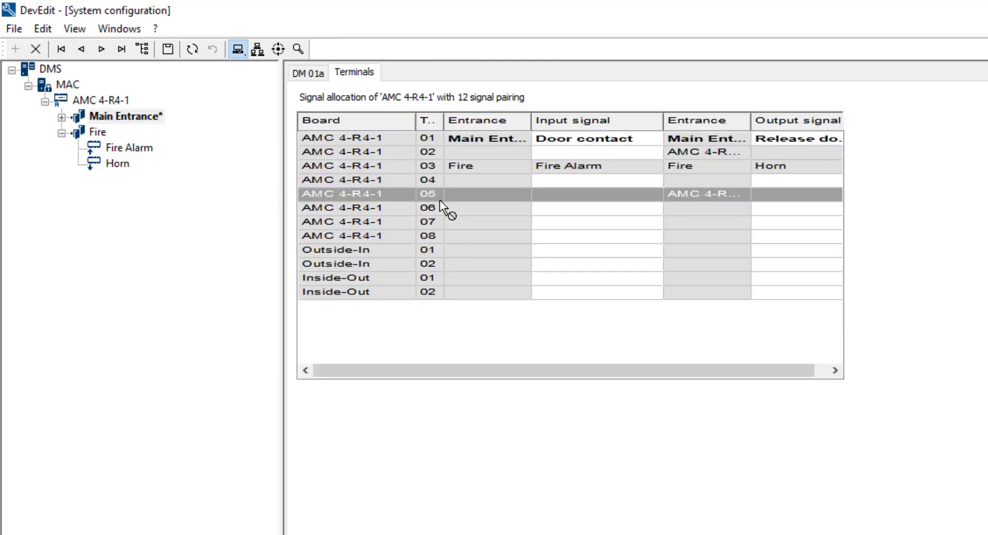
click(617, 194)
click(653, 195)
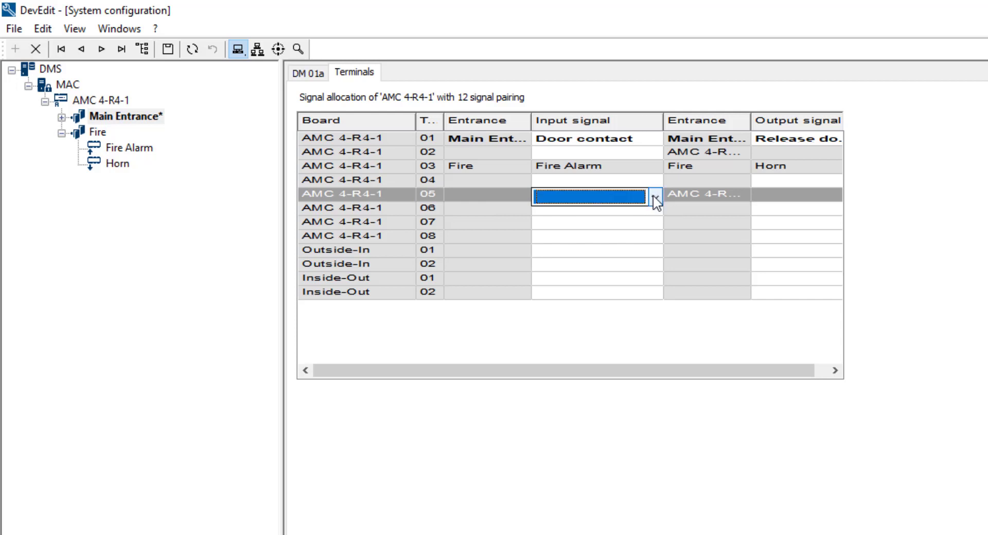
click(655, 196)
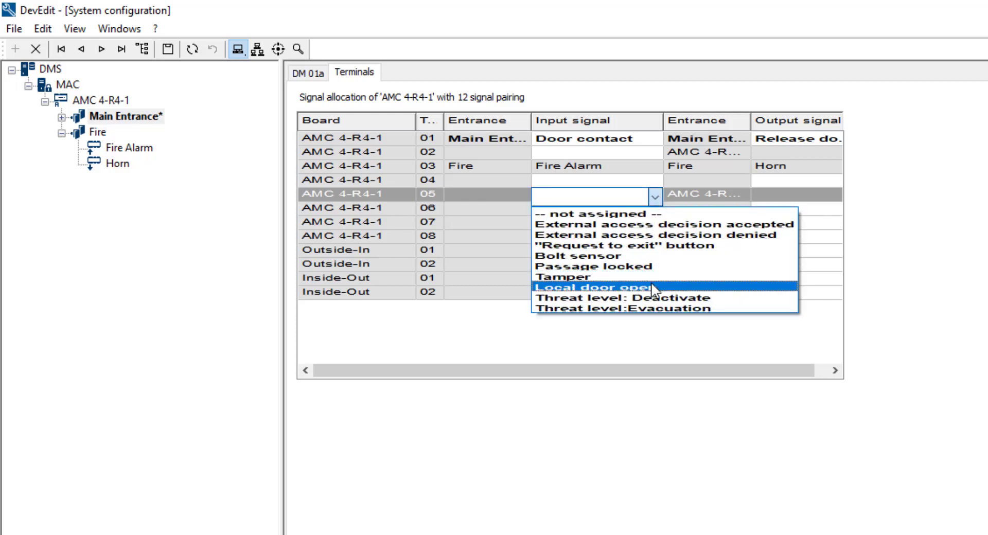
click(658, 308)
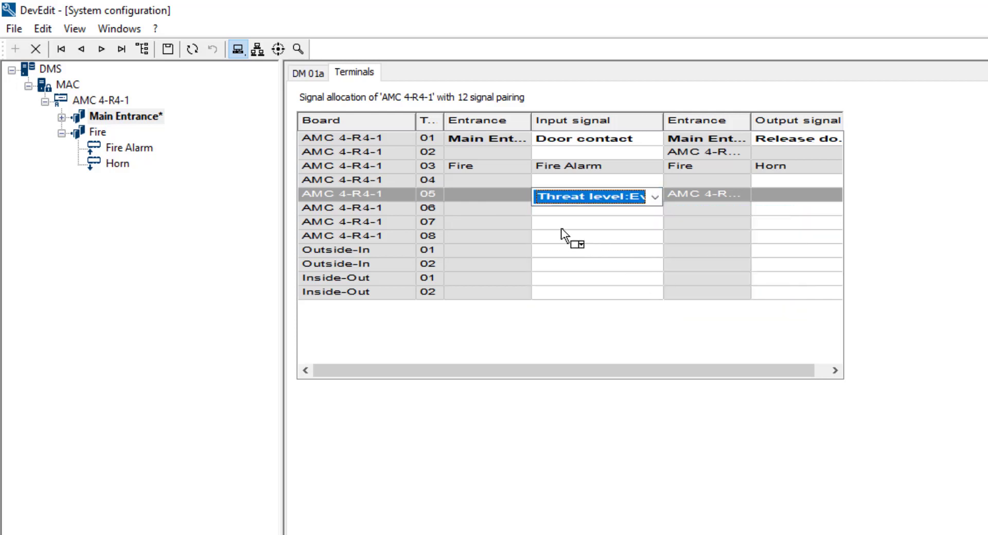
click(510, 210)
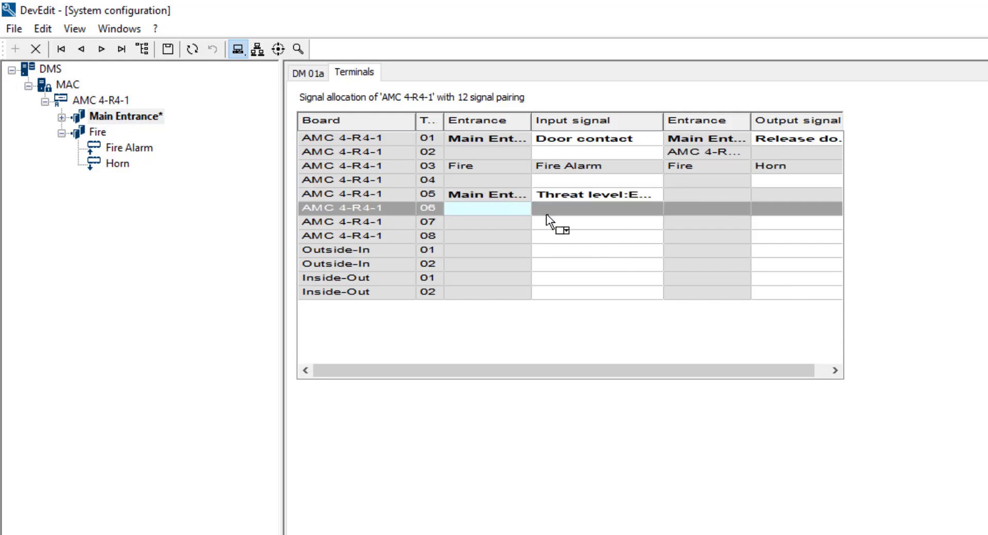
Assign "Threat level: Deactivate" as the Main Entrance input signal on terminal 06 of AMC 4-R4-1
click(570, 213)
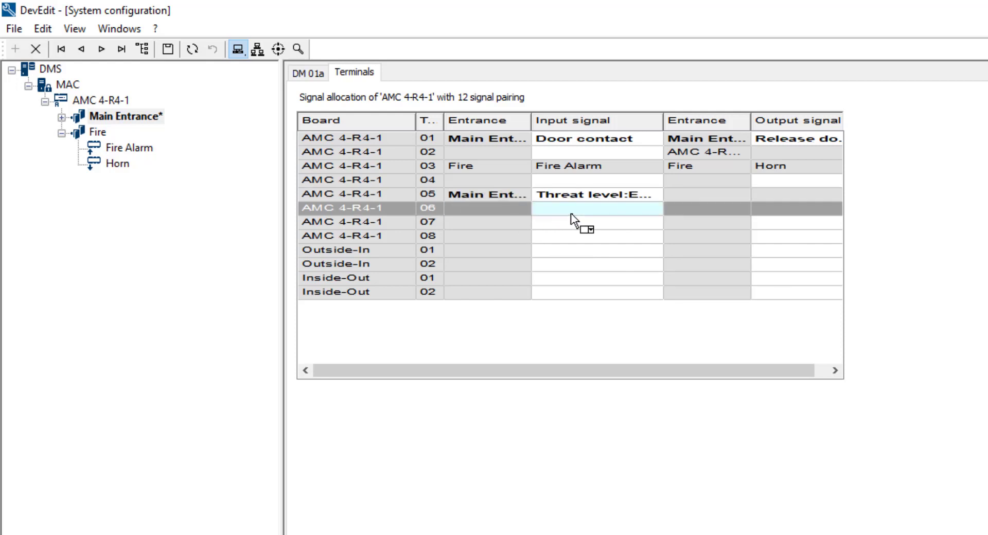
click(655, 211)
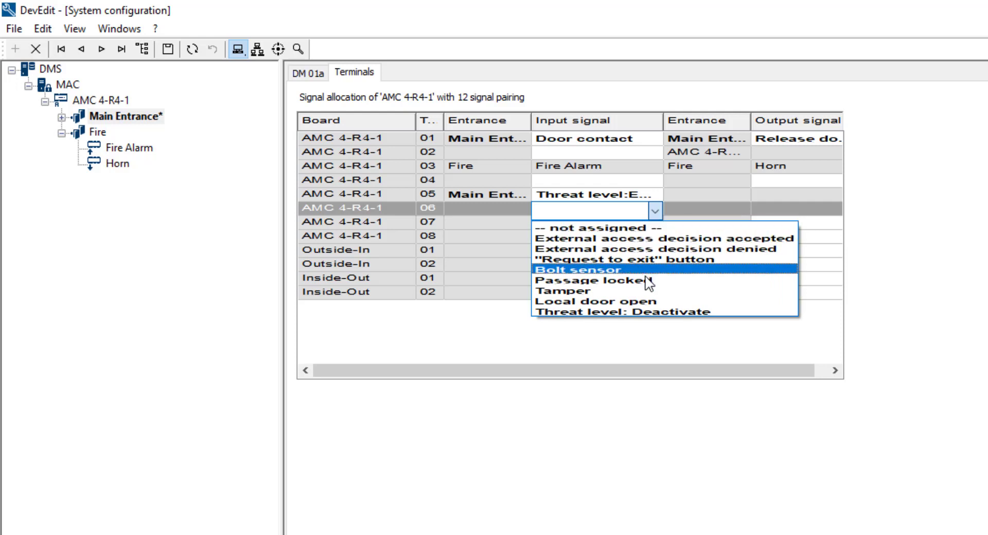
click(652, 312)
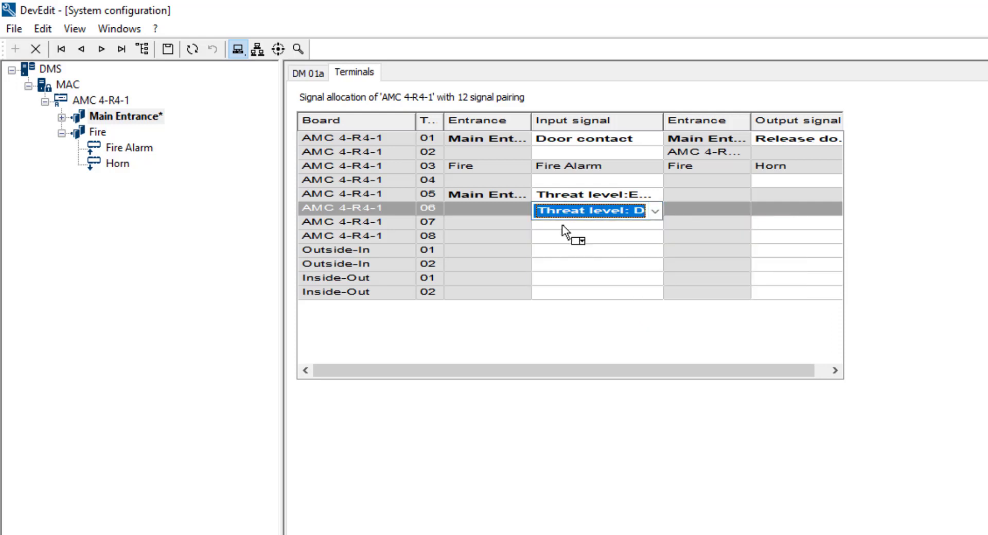
click(518, 210)
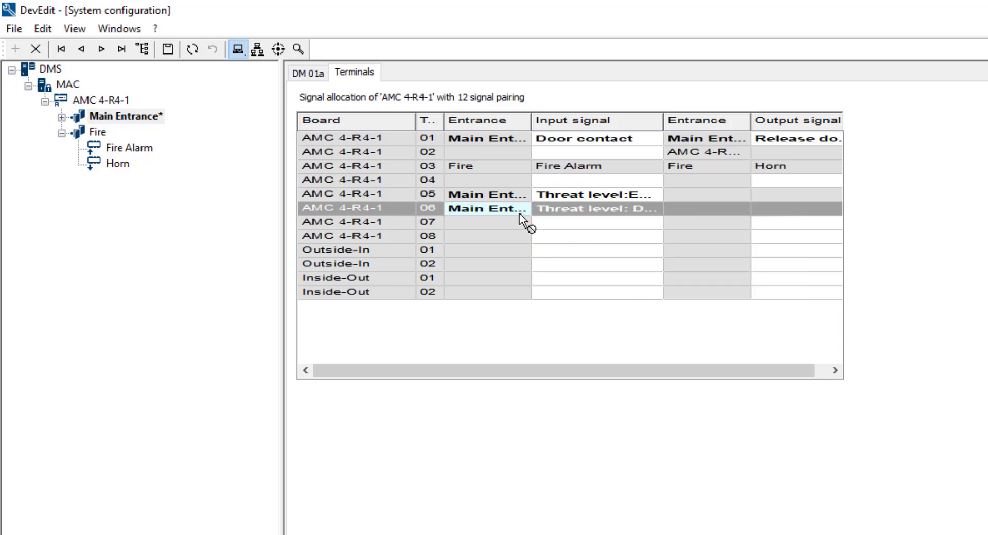
Save the Main Entrance input signal assignments on the AMC 4-R4-1 terminals
click(168, 50)
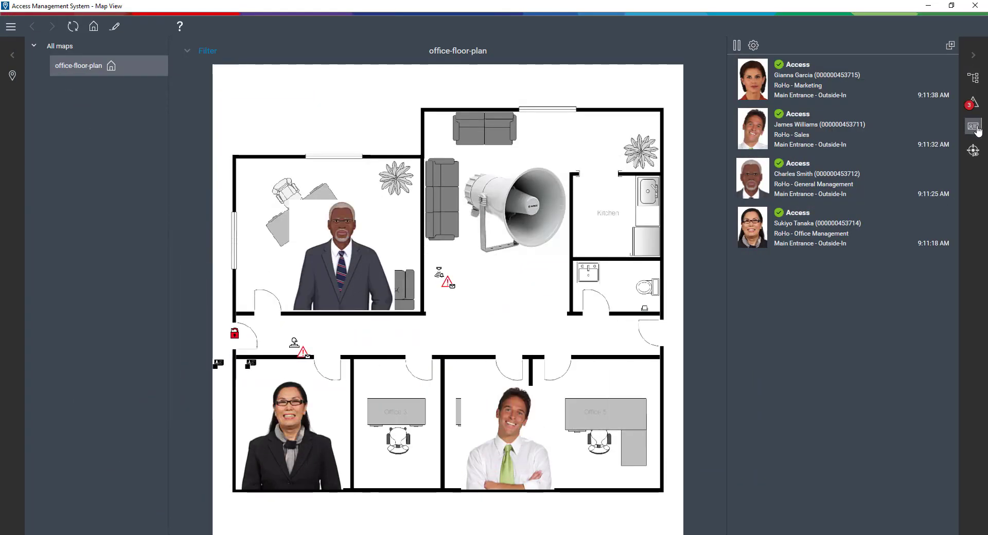
Switch to Map View, show the alarm list, and accept and complete the Evacuation threat level, Horn and Fire Alarm alarms
click(973, 104)
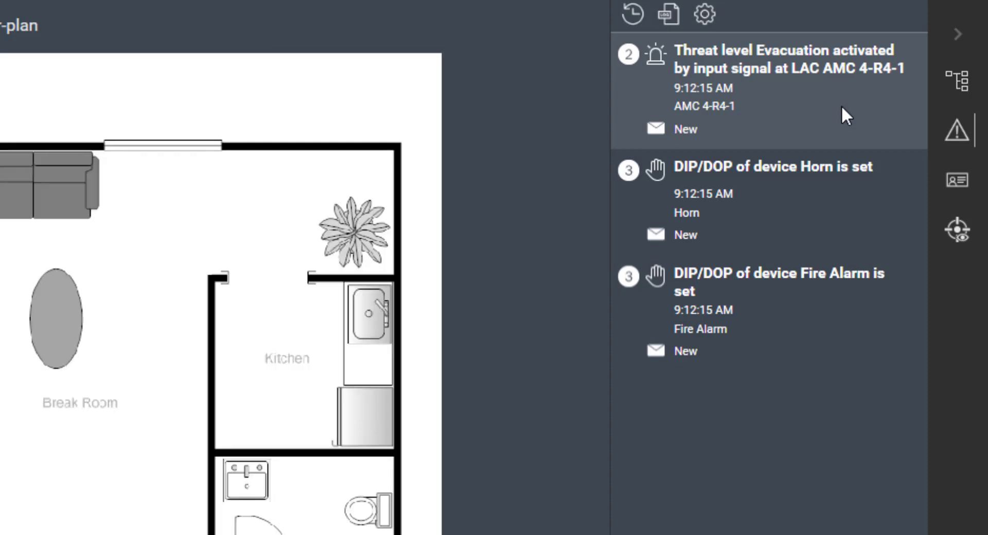
click(875, 125)
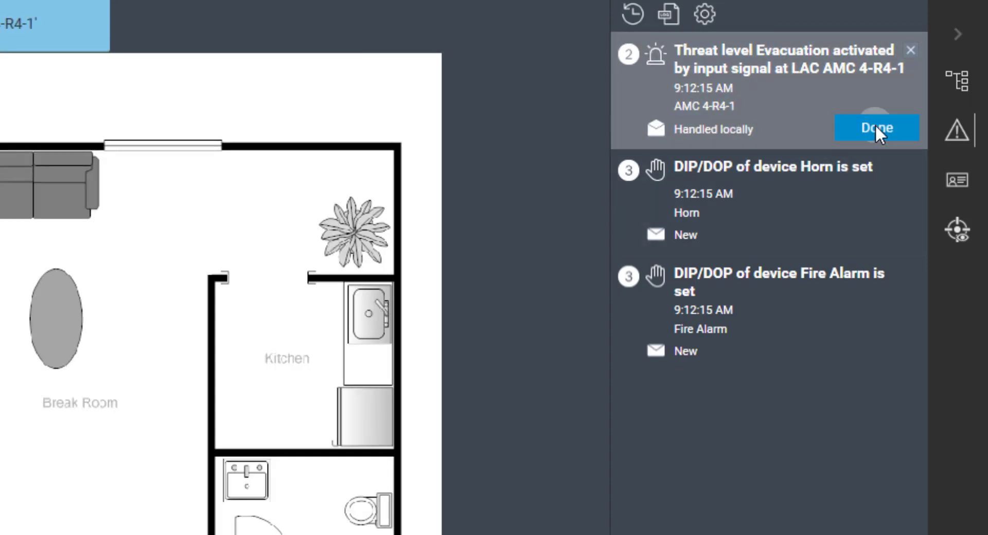
click(874, 125)
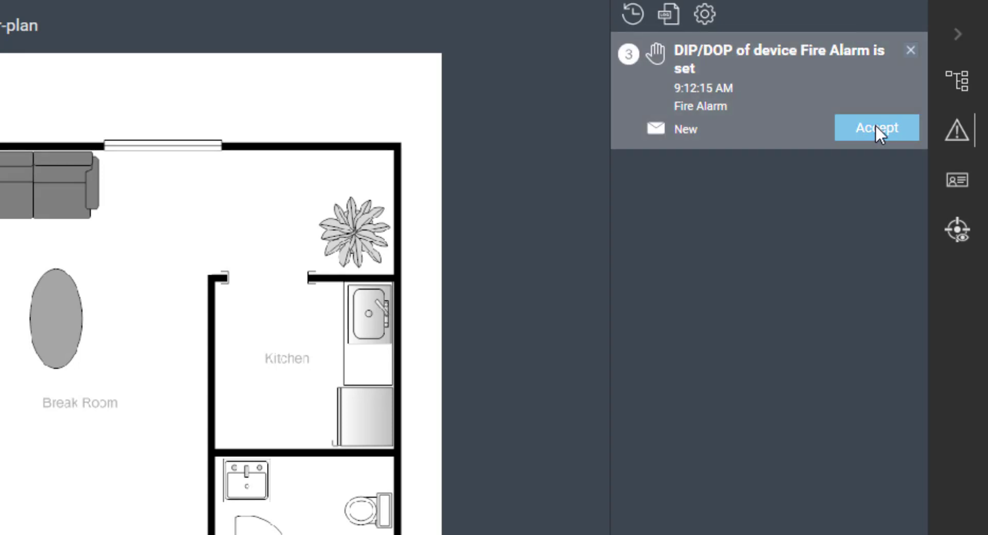
click(874, 125)
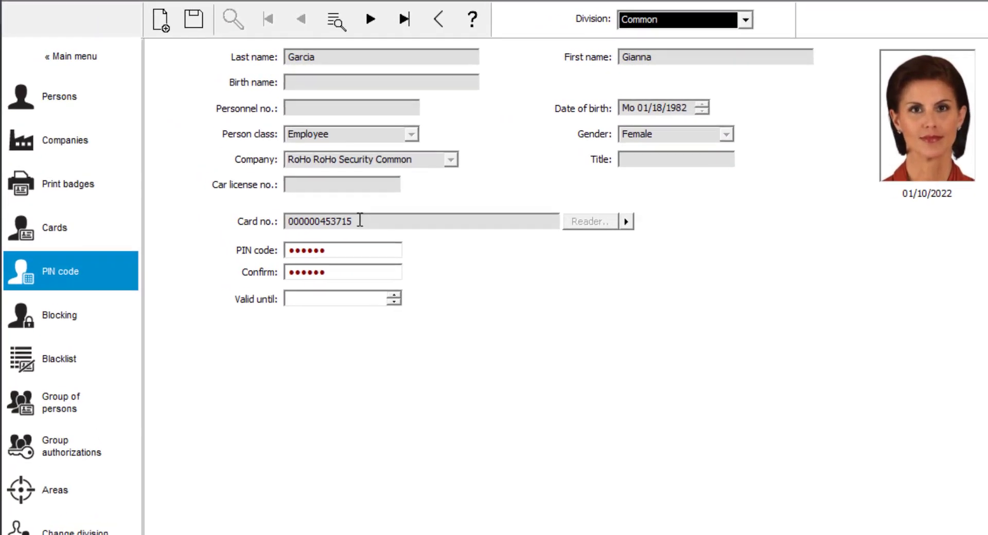
Copy the last six digits of the employee's card number into the PIN code and Confirm fields, and save the record
drag(355, 224, 286, 275)
right_click(333, 222)
click(371, 276)
right_click(303, 255)
click(344, 332)
right_click(308, 272)
click(345, 346)
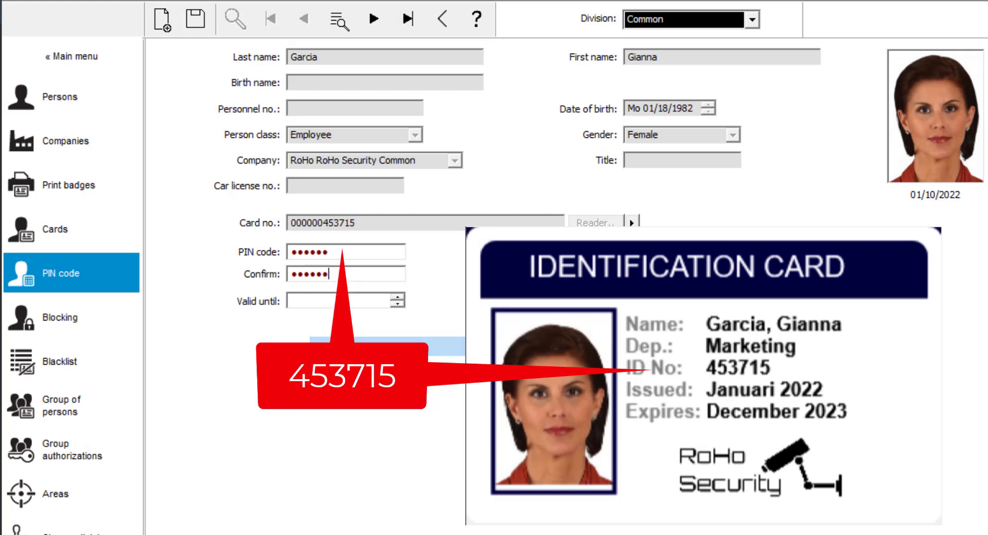
click(195, 19)
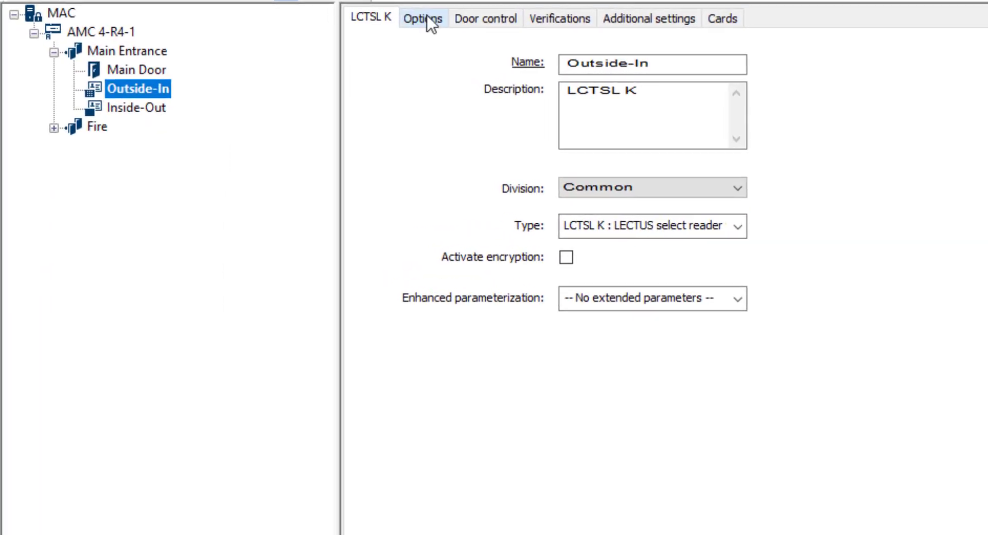
Set PIN code required to "1 = PIN code turned on" for the Outside-In reader of Main Entrance, and save
click(423, 17)
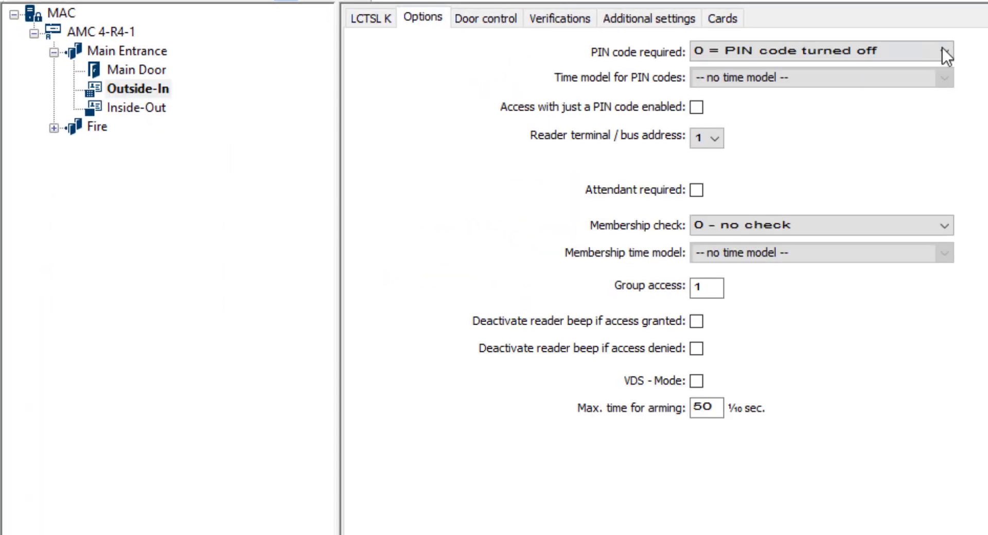
click(943, 51)
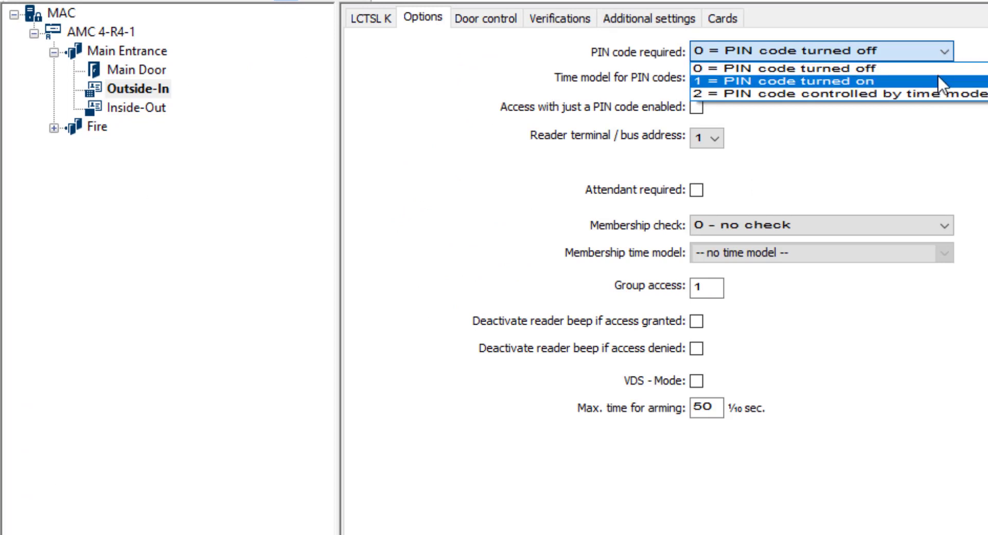
click(938, 78)
click(208, 1)
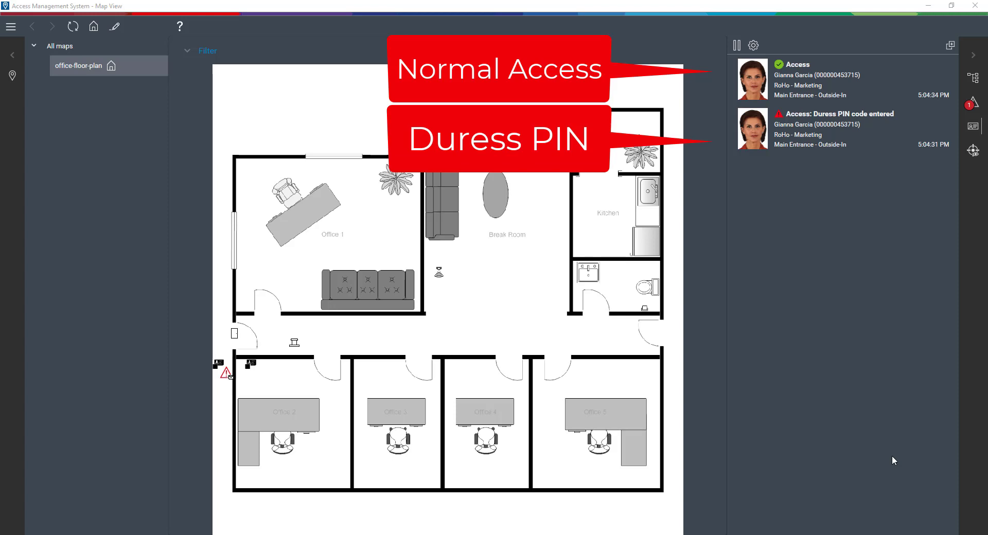
Switch to Map View and show the alarm list to examine the duress PIN alarm
click(975, 106)
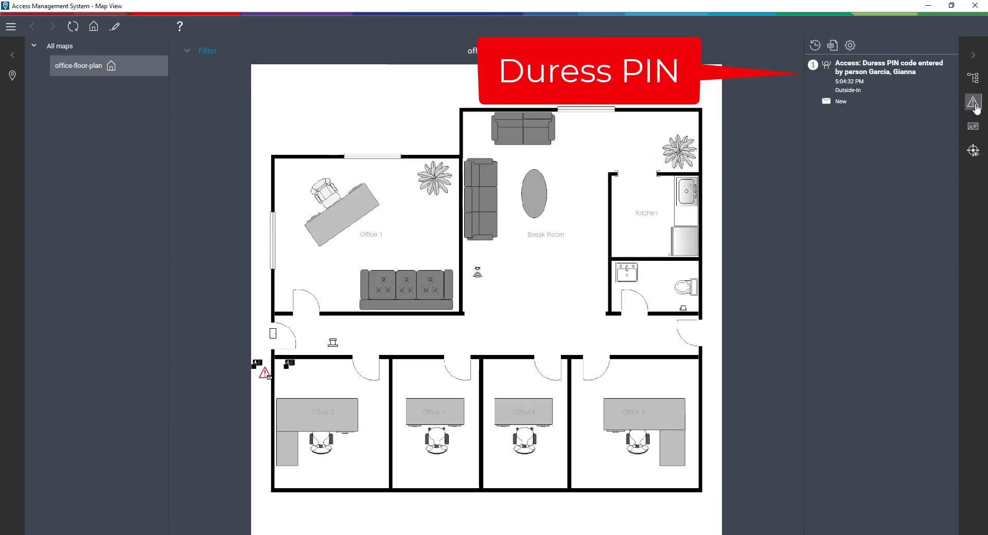